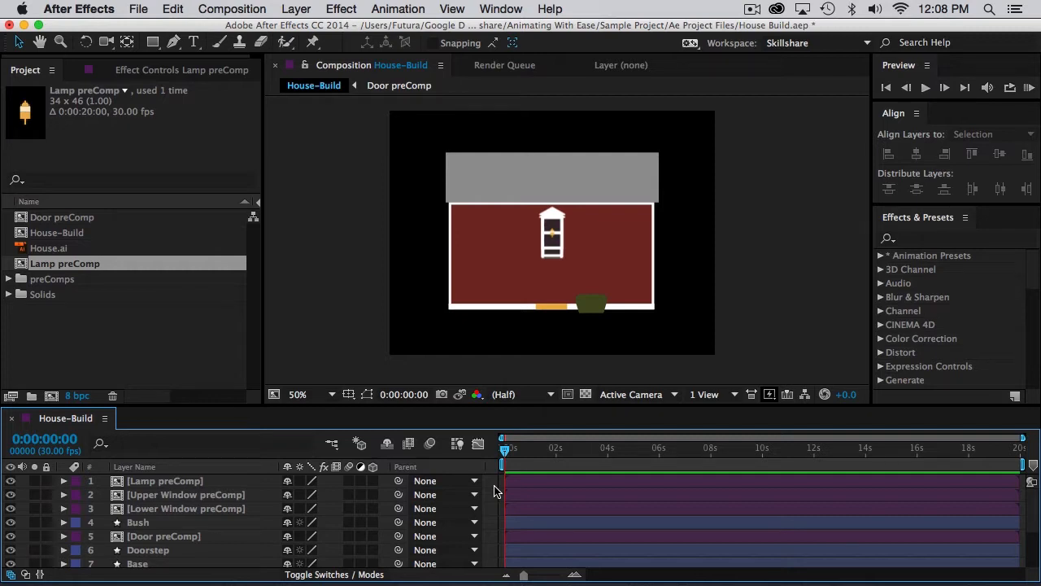
Show the House.ai reference layer and hide every other layer except Upper Window preComp.
scroll(179, 513, down, 5)
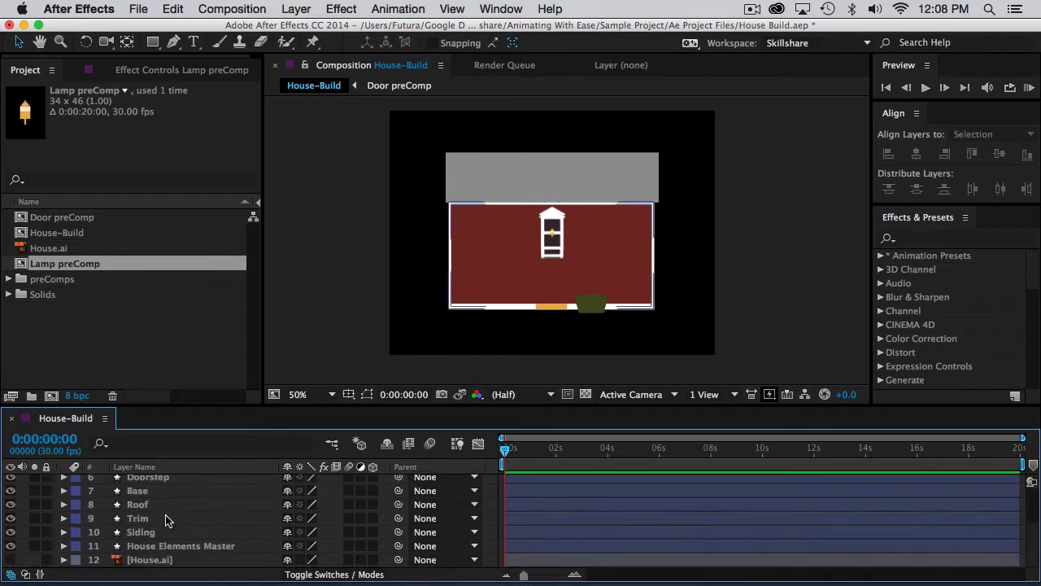
click(9, 559)
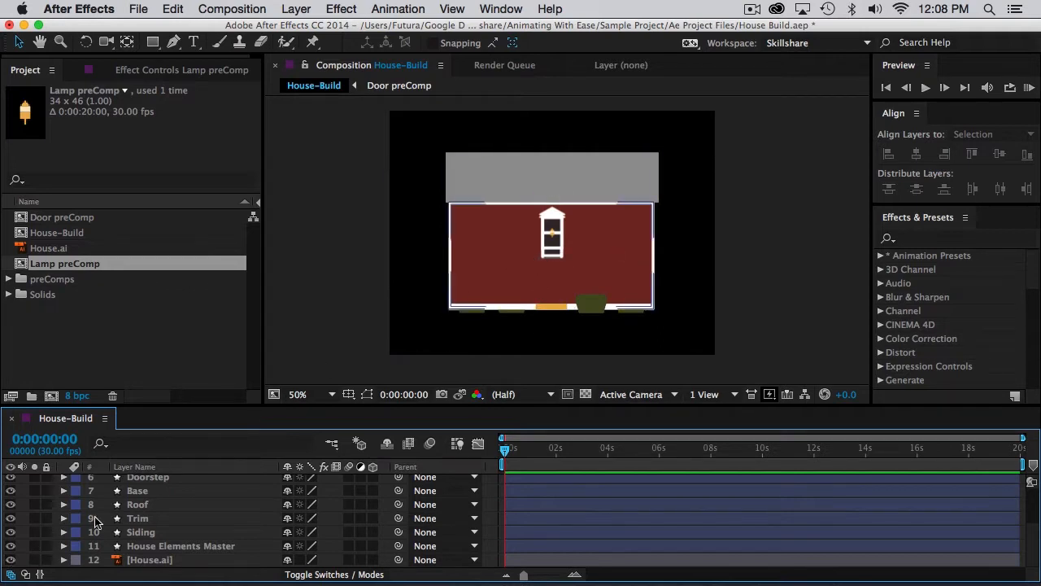
click(148, 553)
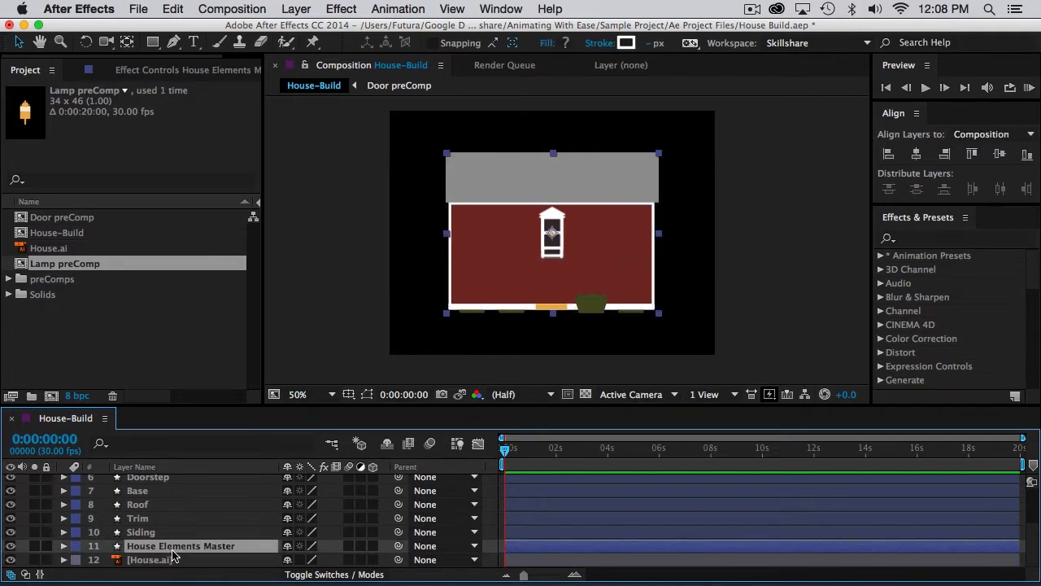
scroll(173, 556, up, 5)
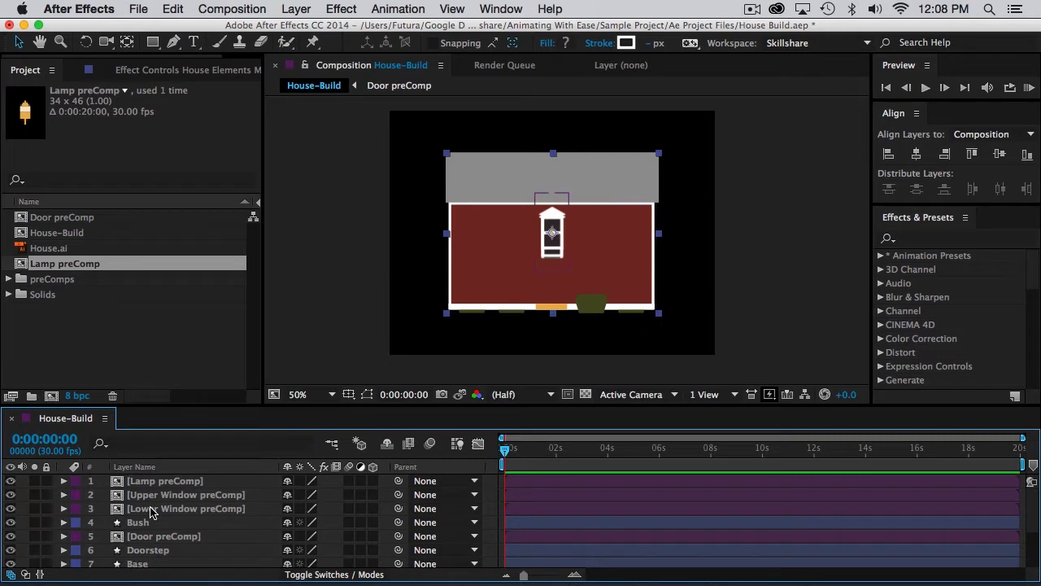
key(super+a)
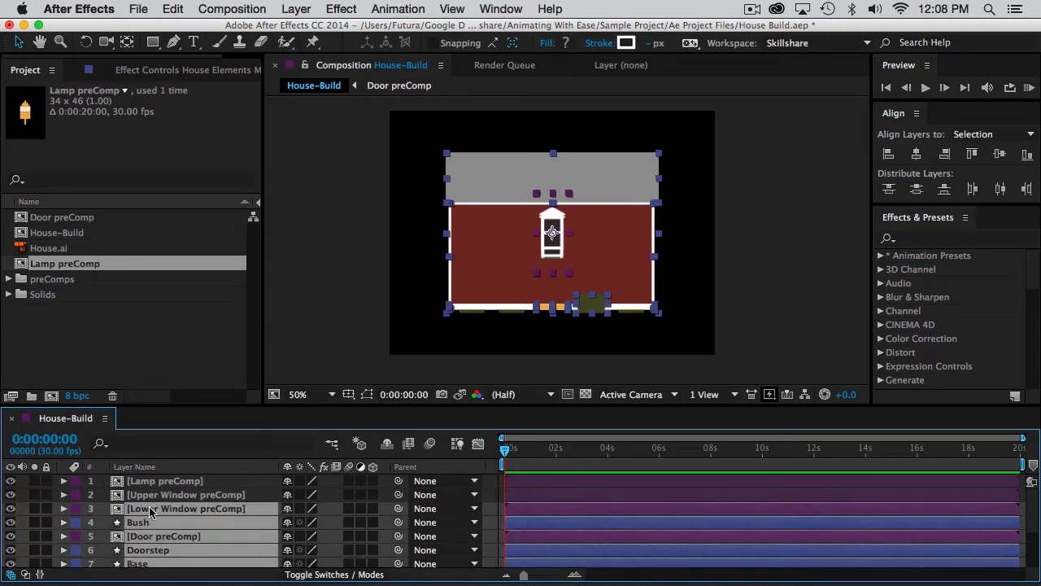
click(13, 482)
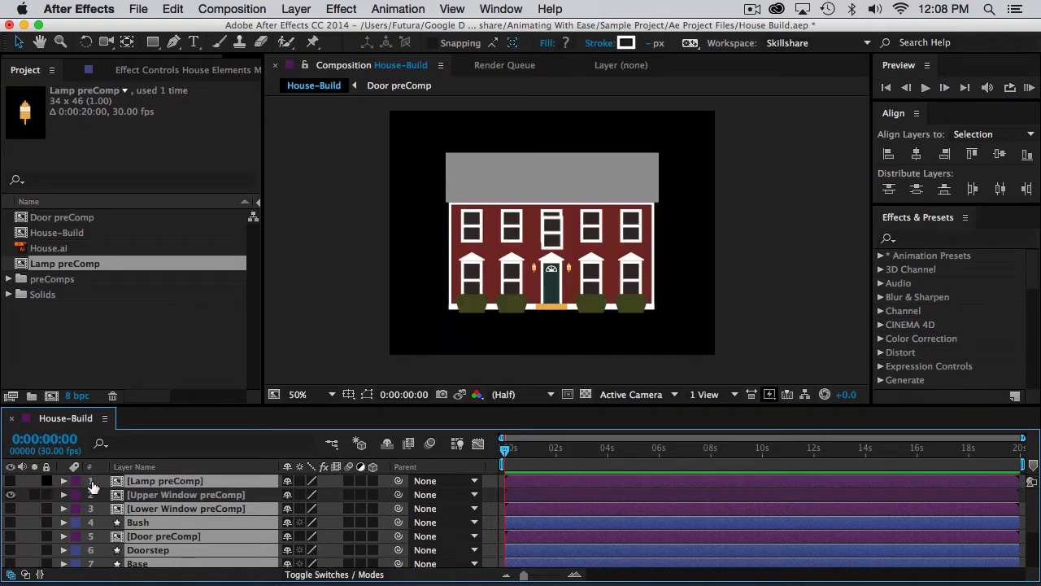
Move the Upper Window preComp layer exactly over the center upper-floor window of the house reference.
click(171, 494)
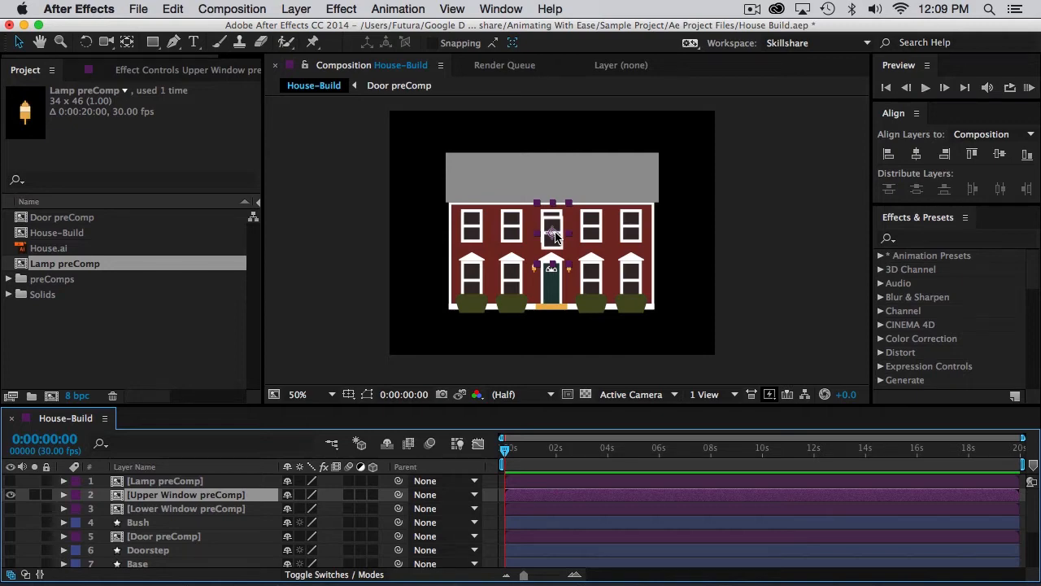
key(slash)
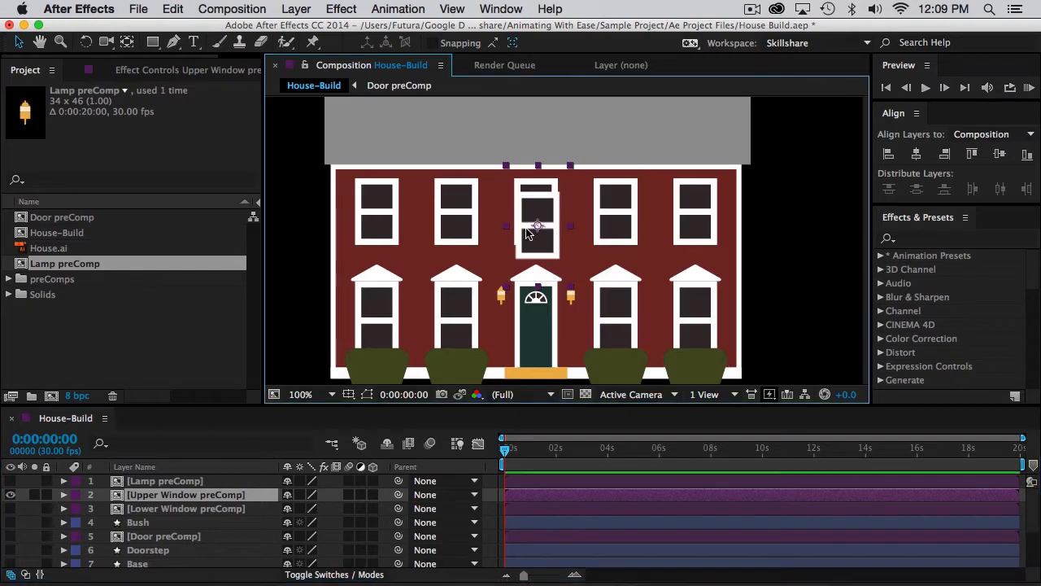
click(18, 42)
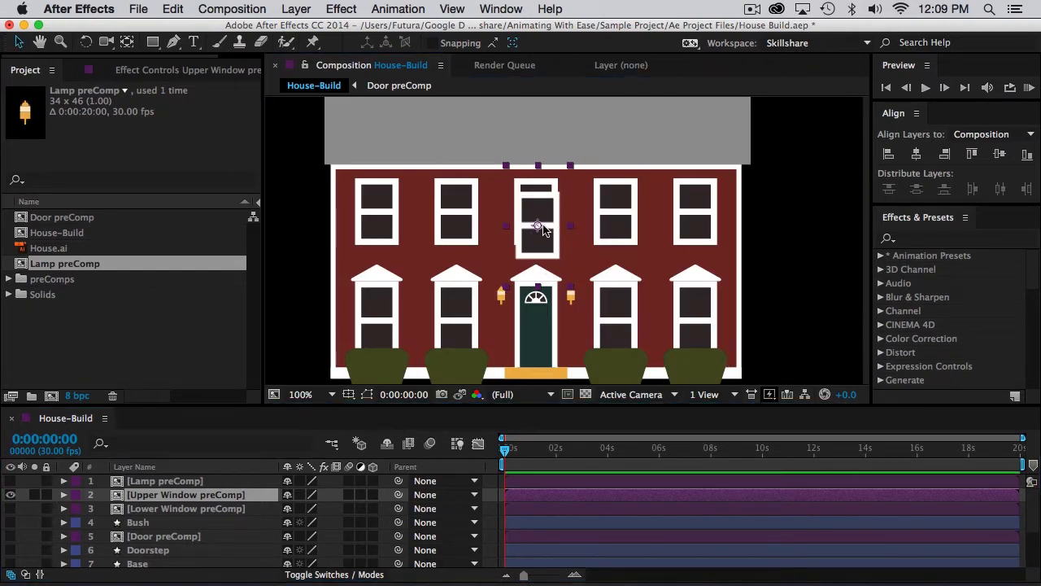
drag(542, 229, 541, 218)
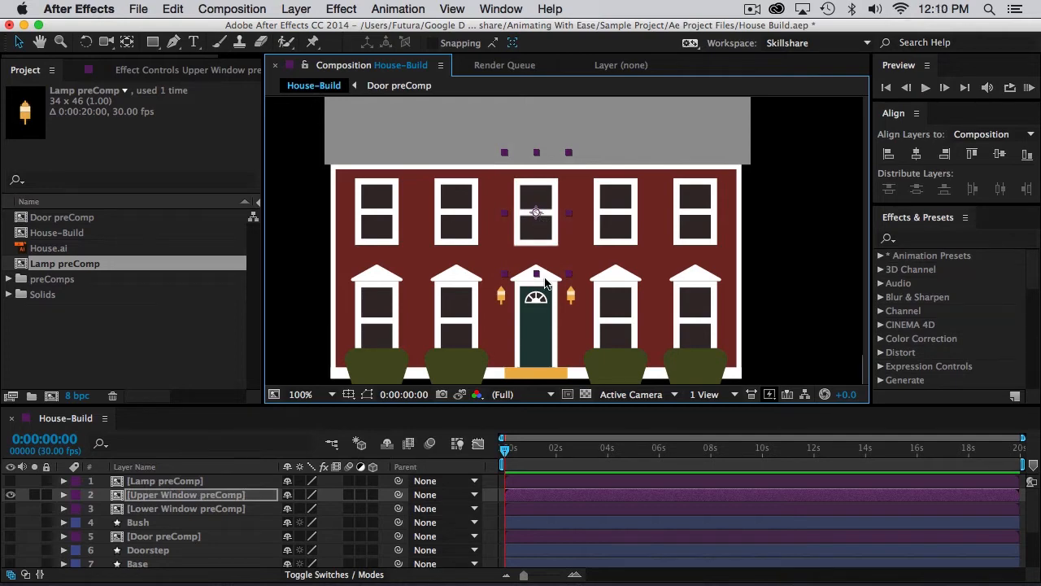
Duplicate the Upper Window preComp twice and place the copies over the two upper-floor windows left of the center one.
click(176, 8)
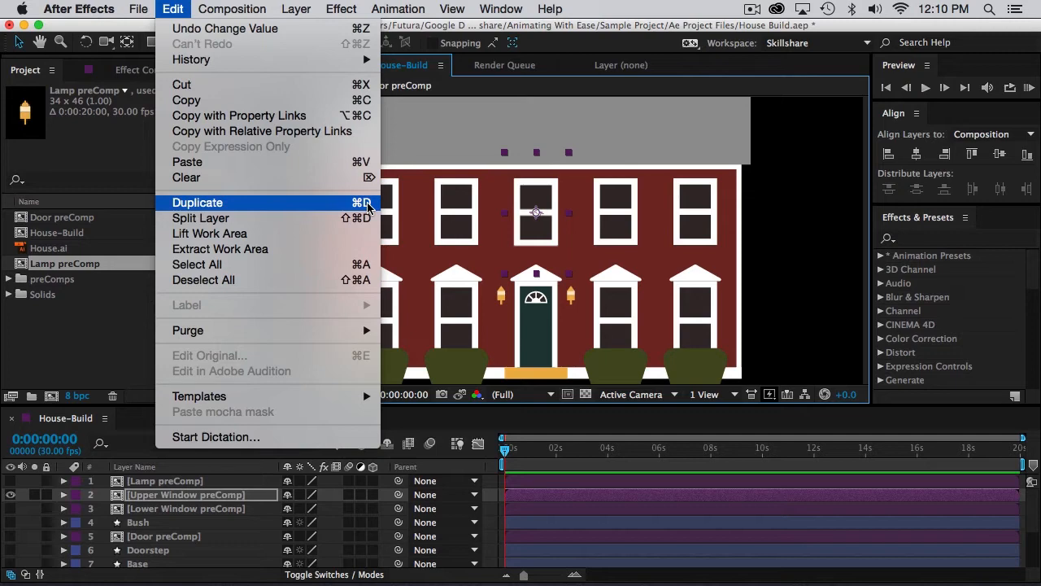
click(180, 10)
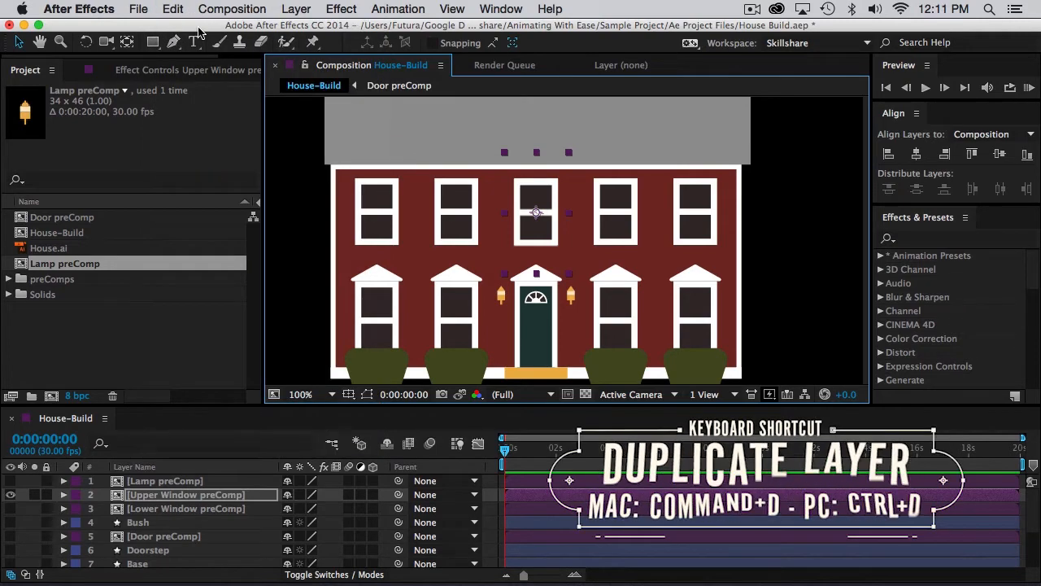
key(super+d)
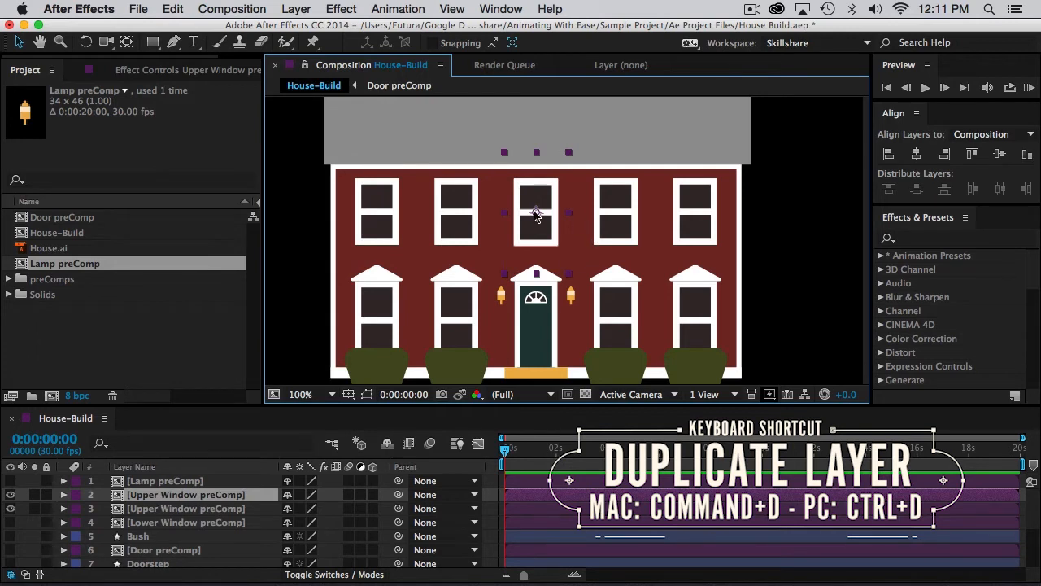
drag(536, 214, 459, 214)
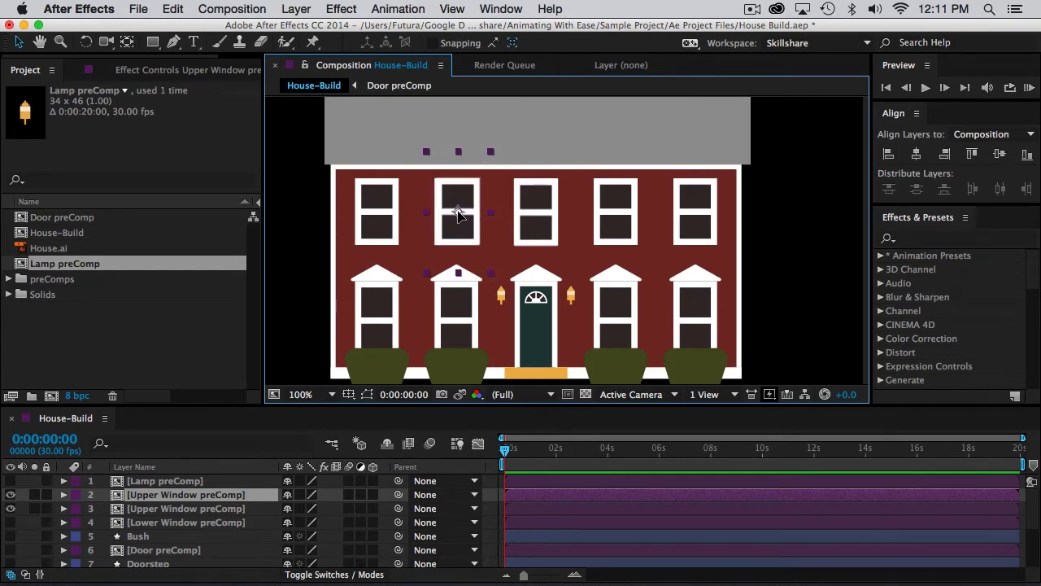
mouse_move(458, 214)
mouse_down()
mouse_move(447, 214)
mouse_move(473, 215)
mouse_move(458, 228)
mouse_move(472, 239)
mouse_move(546, 268)
mouse_move(548, 154)
mouse_move(547, 192)
mouse_move(525, 218)
mouse_move(456, 221)
mouse_up()
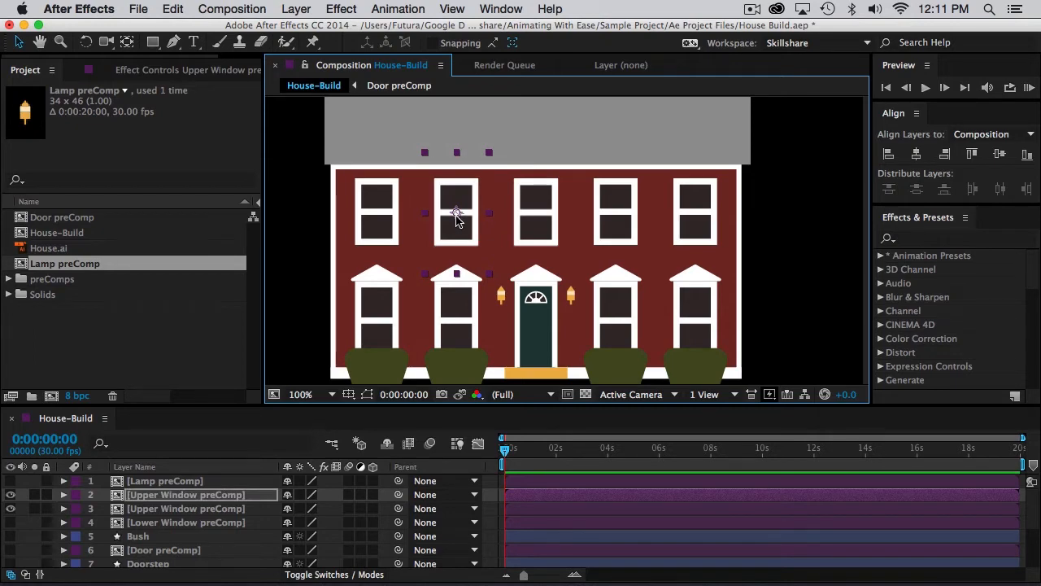
key(ctrl+d)
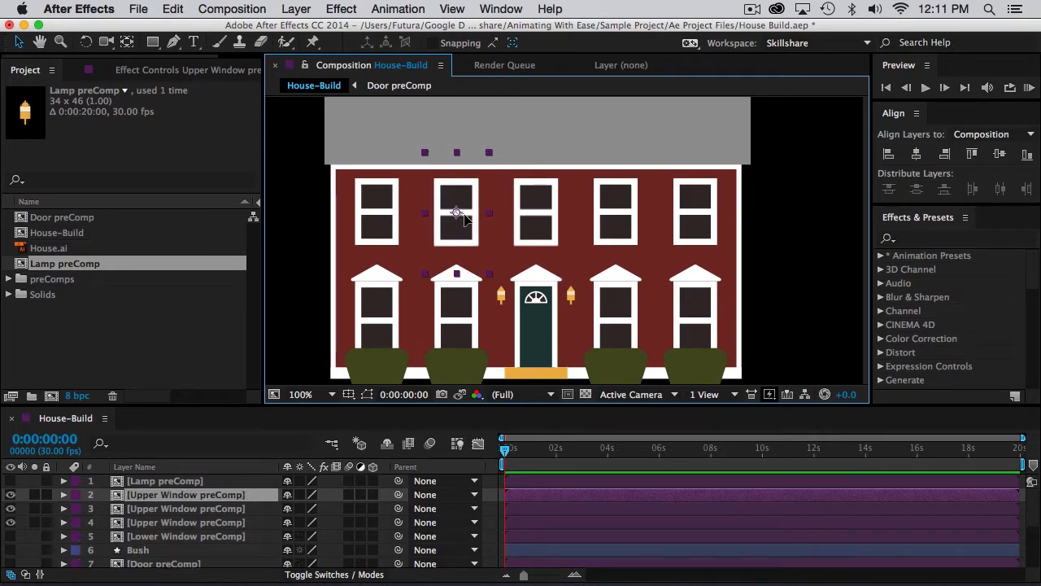
drag(461, 218, 387, 222)
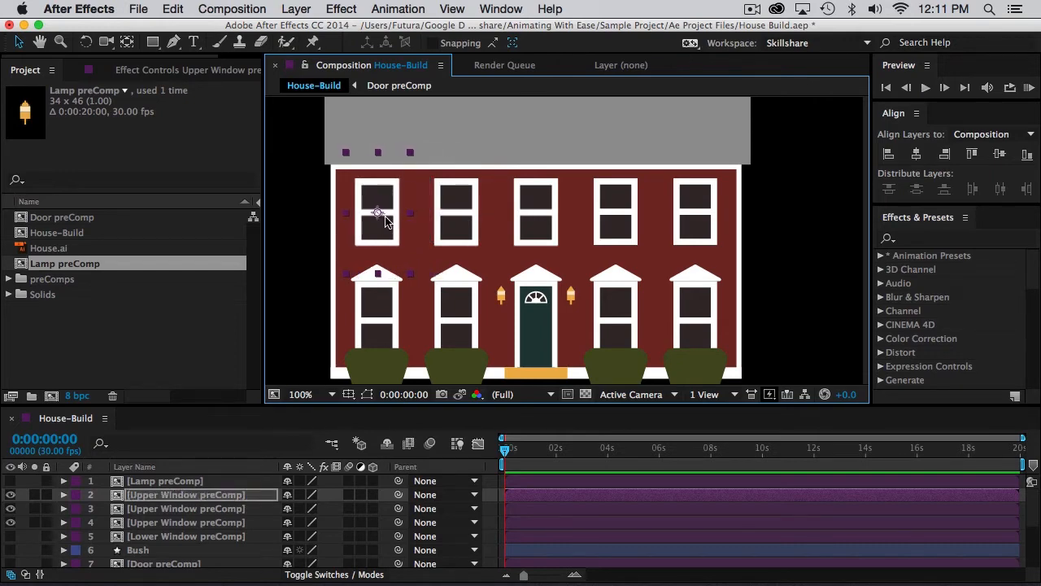
Duplicate the center upper window twice and place the copies over the two upper-floor windows to its right.
click(526, 214)
key(super+d)
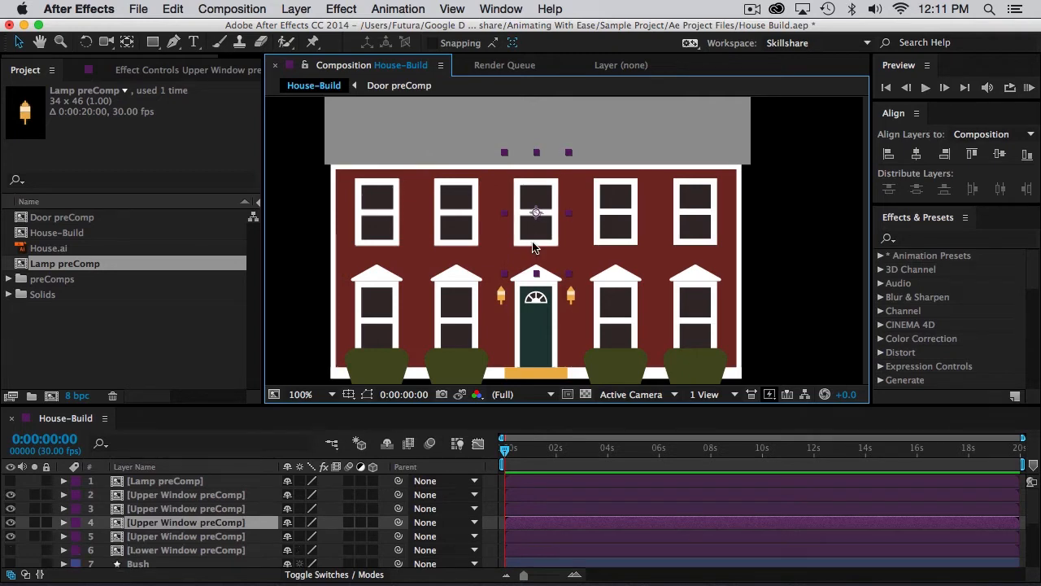
drag(535, 232, 683, 241)
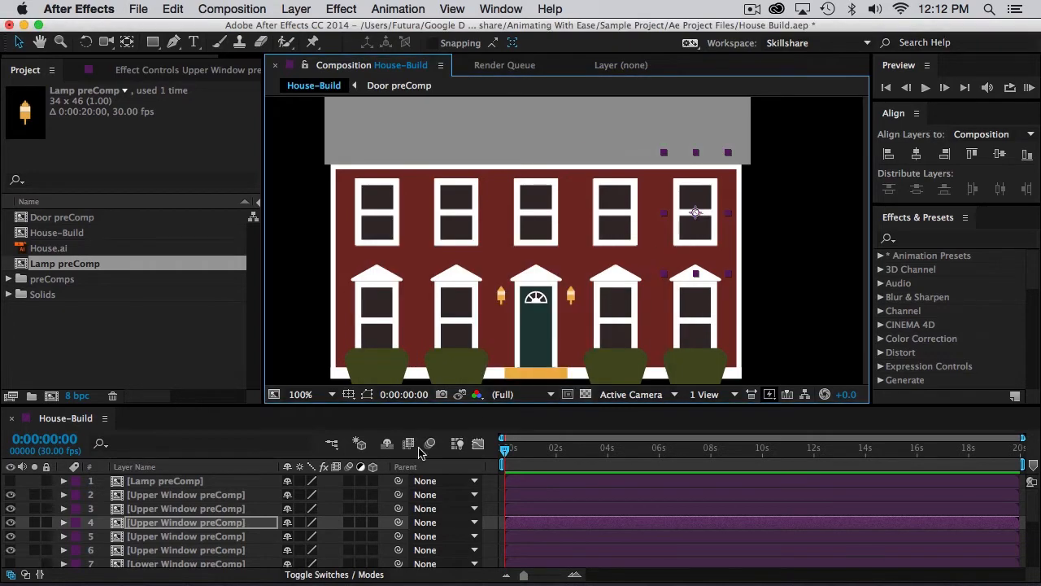
Select all five Upper Window preComp layers and distribute them evenly by horizontal center, with alignment set to Selection.
shift+click(614, 215)
shift+click(529, 220)
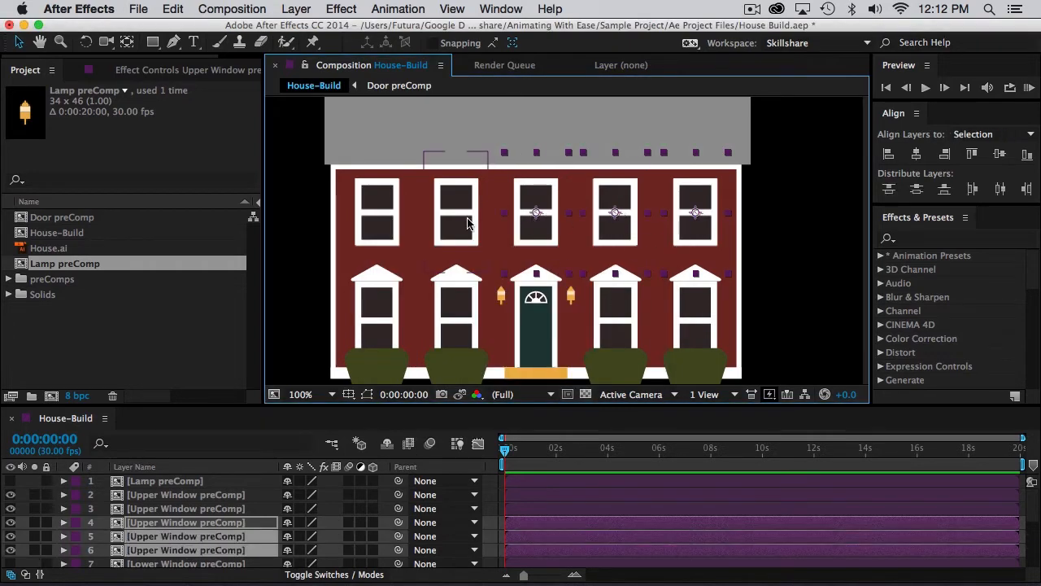
shift+click(465, 222)
shift+click(379, 214)
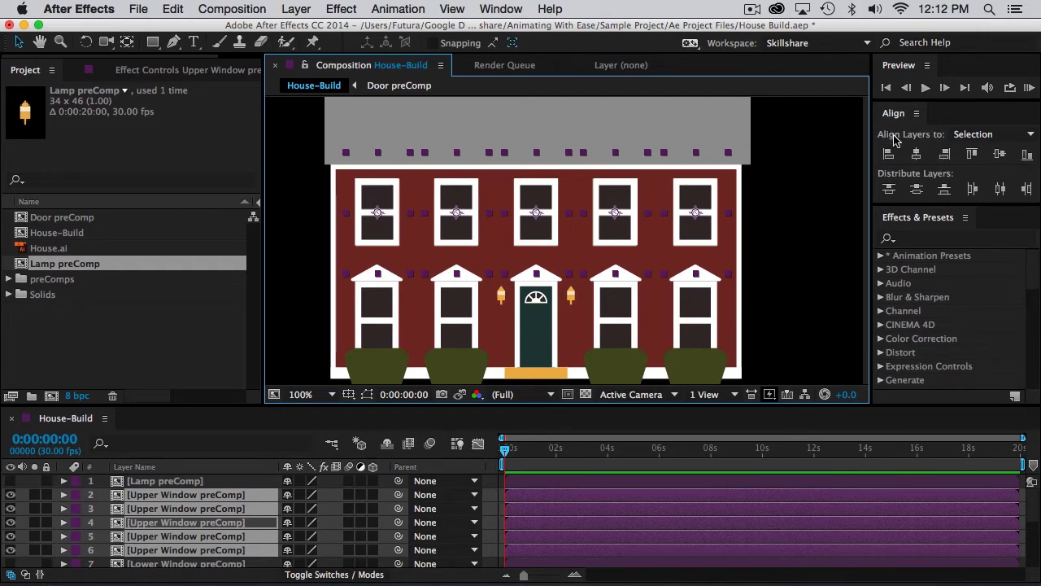
click(992, 137)
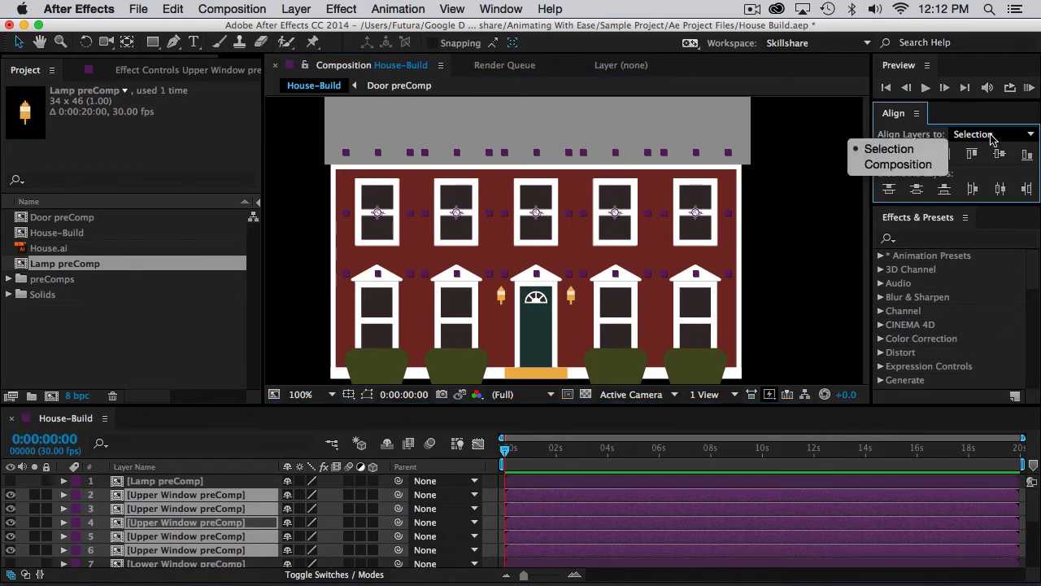
click(908, 150)
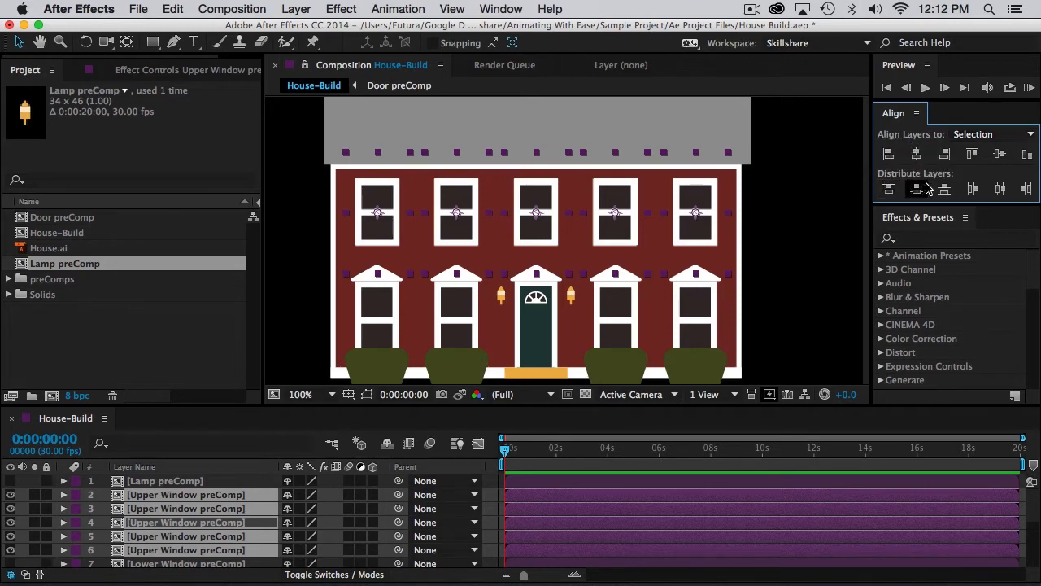
click(1006, 191)
click(1005, 191)
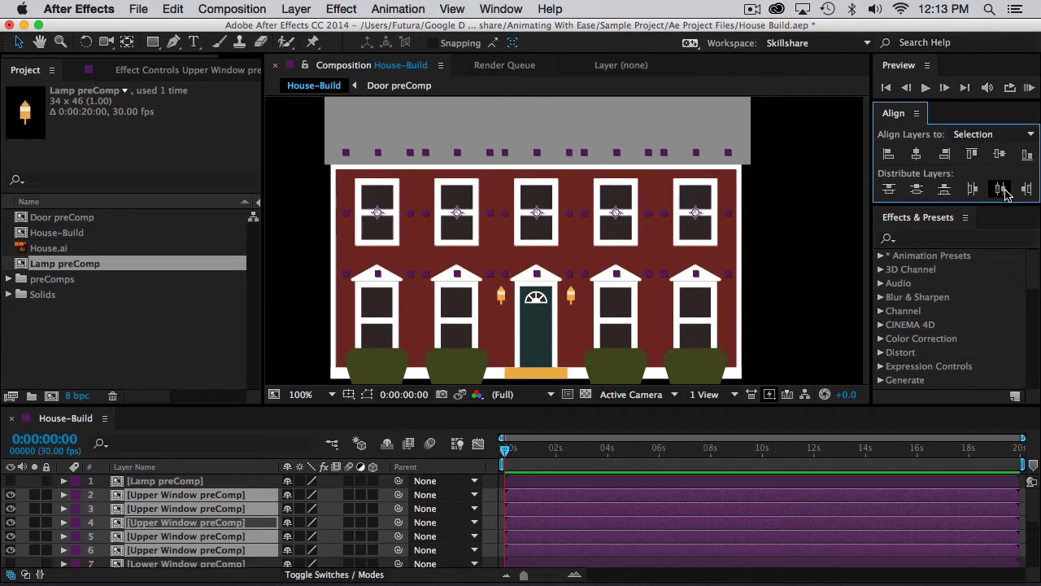
click(1006, 191)
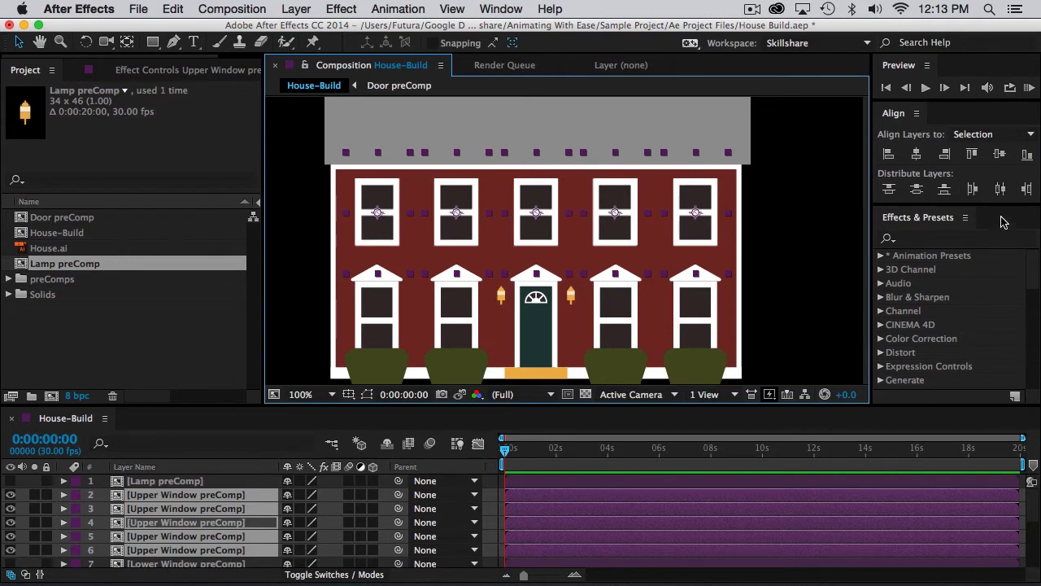
click(1001, 190)
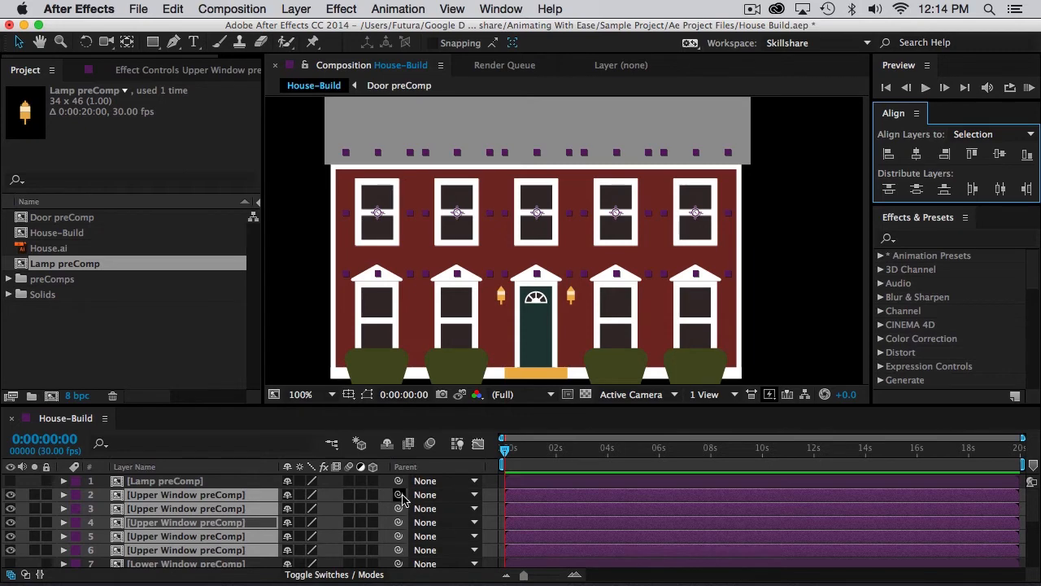
Parent the other four Upper Window preComp layers to the center window on layer 6.
drag(399, 495, 214, 552)
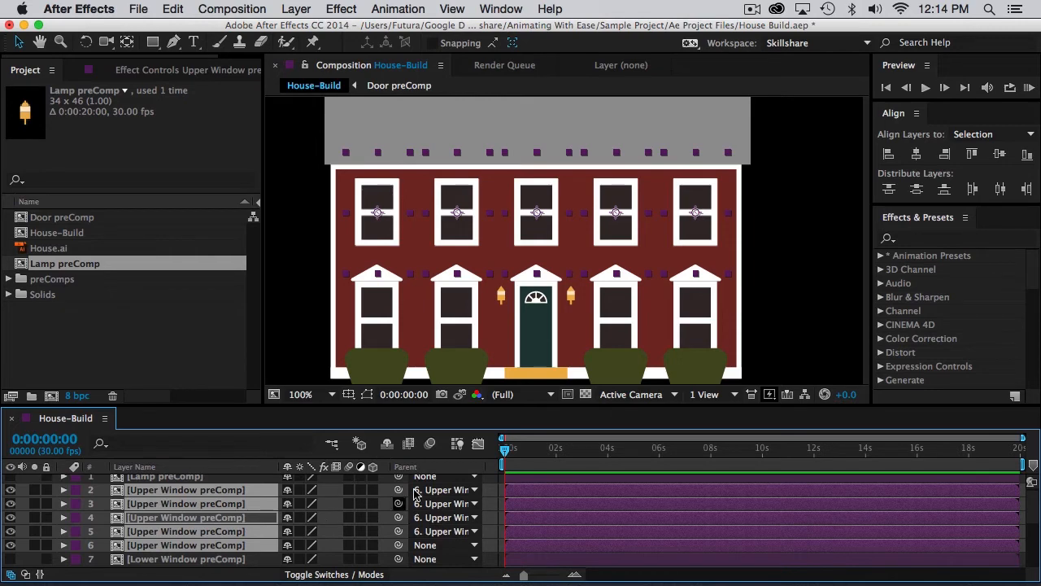
Test the parenting by moving and rotating the center upper window, and undo those changes.
click(209, 546)
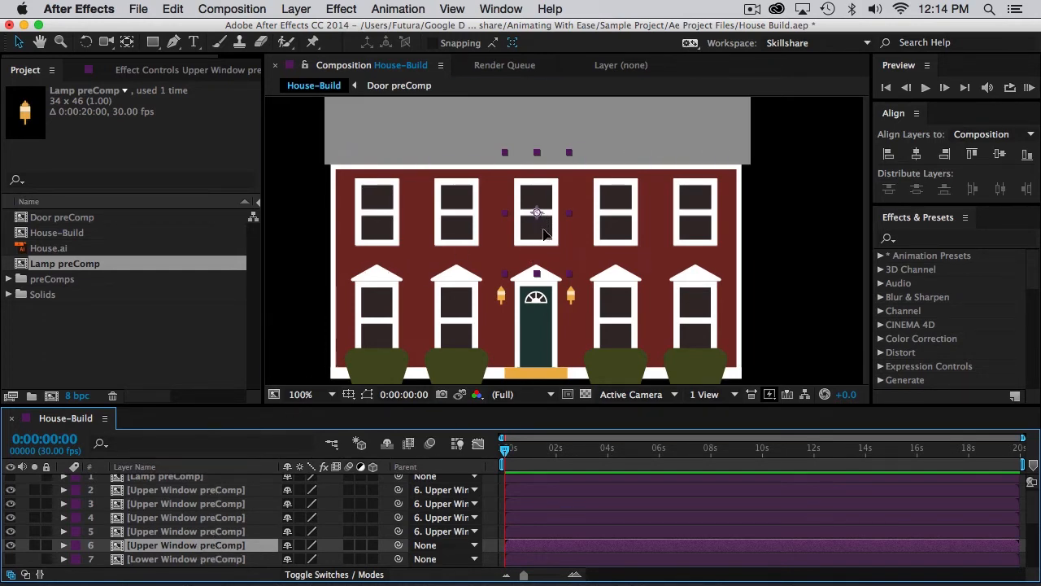
mouse_move(545, 234)
mouse_down()
mouse_move(550, 218)
mouse_move(503, 248)
mouse_move(560, 230)
mouse_move(572, 239)
mouse_move(558, 247)
mouse_up()
key(w)
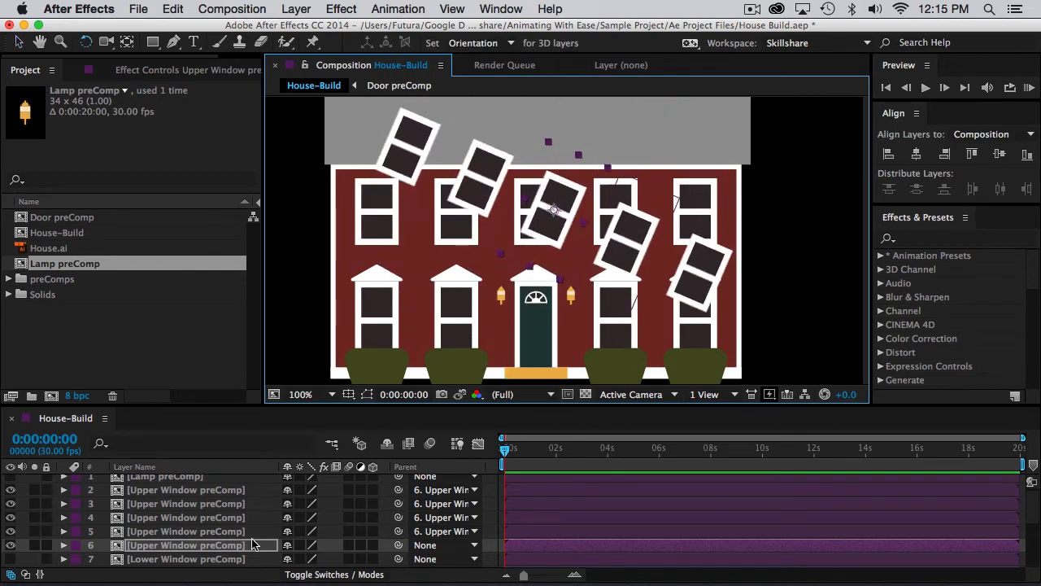
key(super+z)
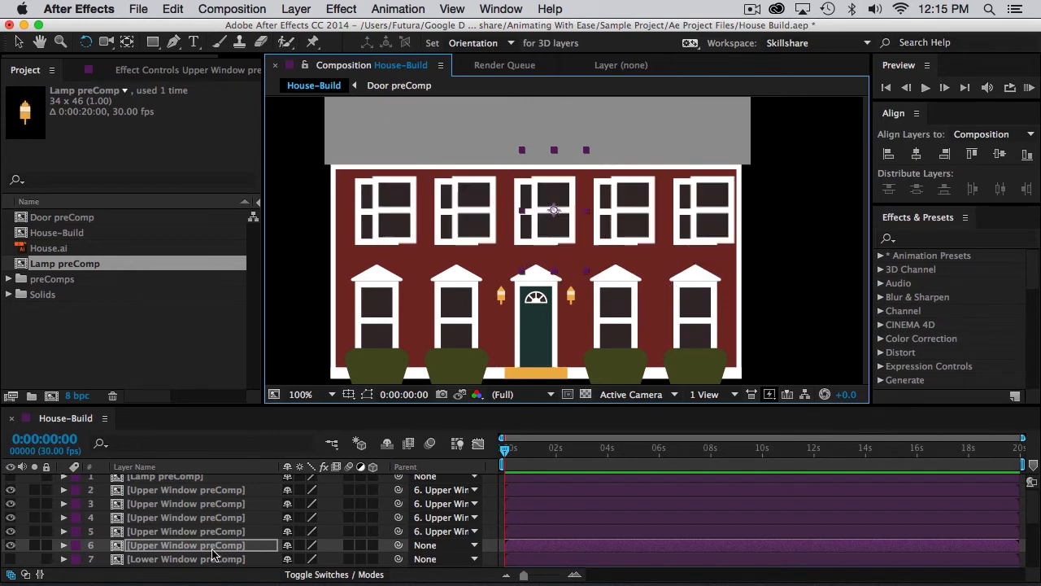
Center the parent upper window horizontally in the composition.
key(v)
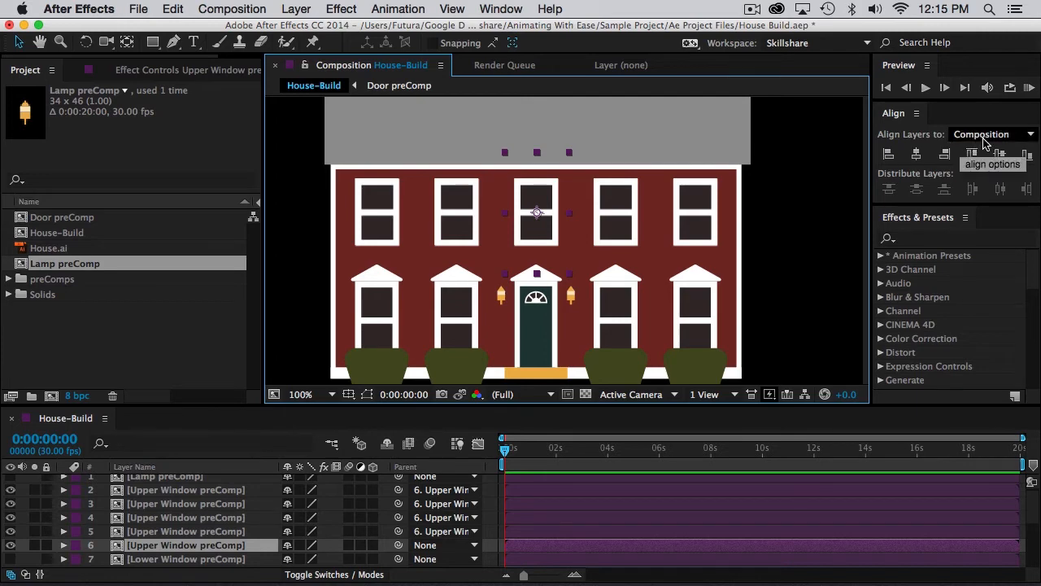
click(917, 153)
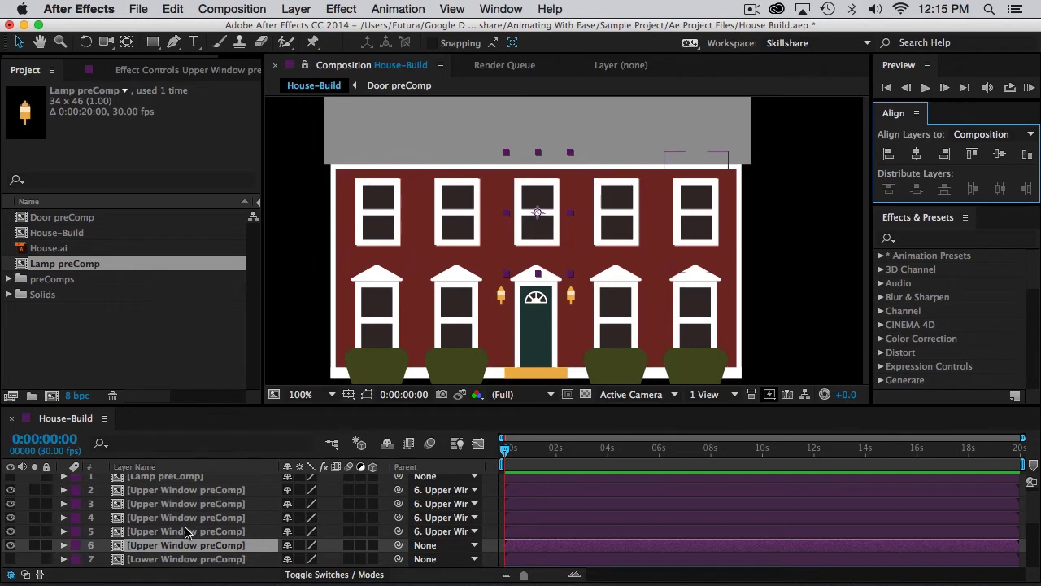
Show the Lower Window preComp layer and move it over the far-left lower-floor window of the reference.
click(184, 559)
click(10, 559)
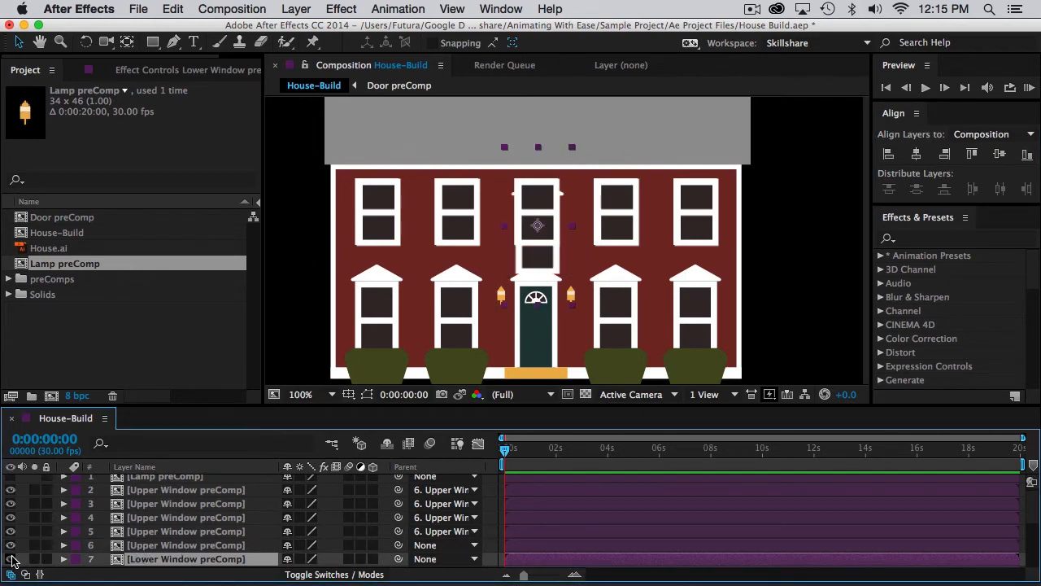
click(540, 226)
drag(540, 226, 379, 310)
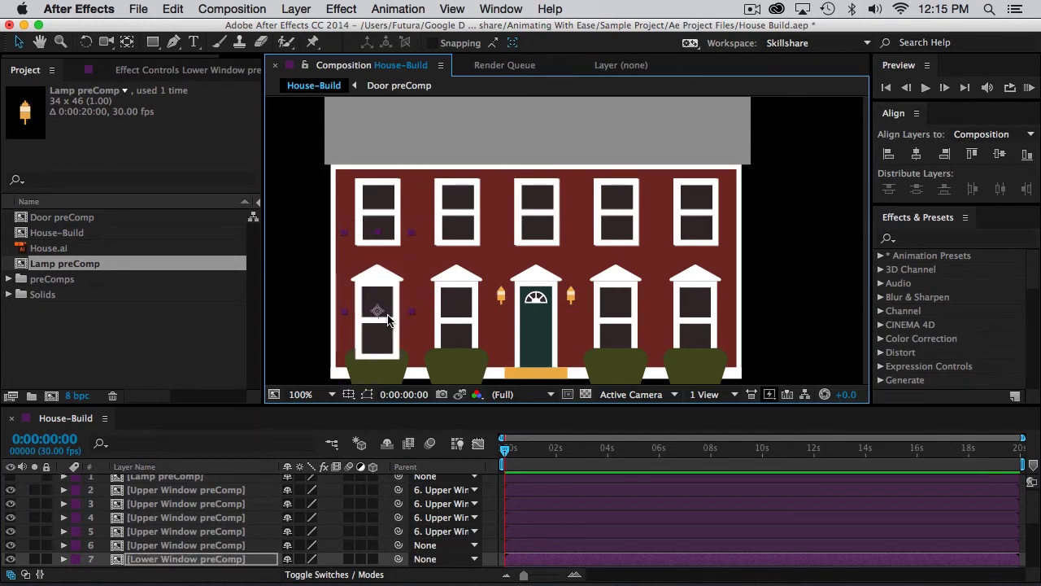
Duplicate the Lower Window preComp and place copies over the other three lower-floor windows.
click(383, 315)
drag(379, 315, 693, 316)
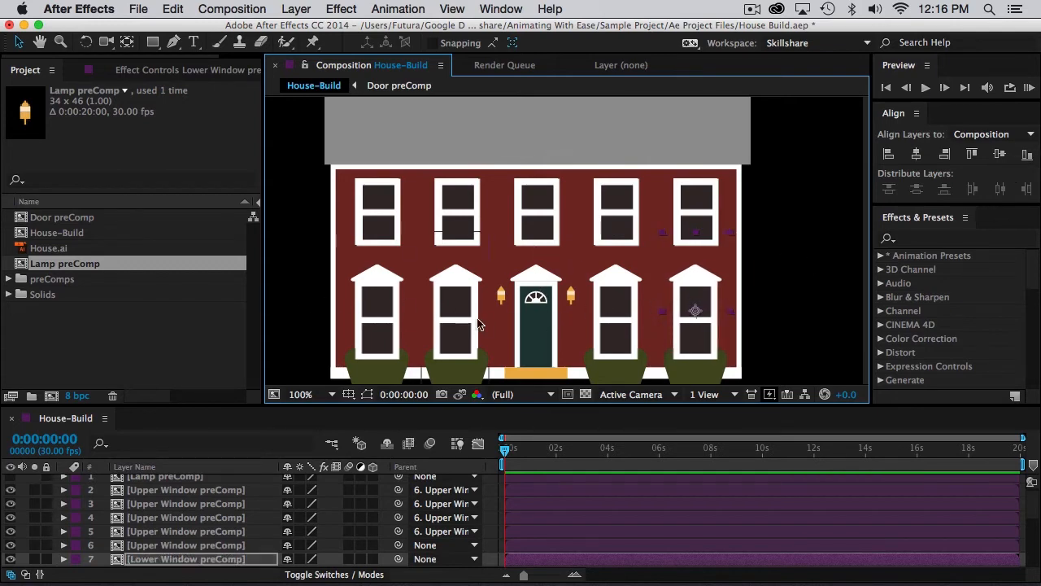
Try to distribute the four lower-floor windows evenly by their horizontal centers, and undo that distribution.
shift+click(623, 330)
shift+click(451, 315)
shift+click(380, 310)
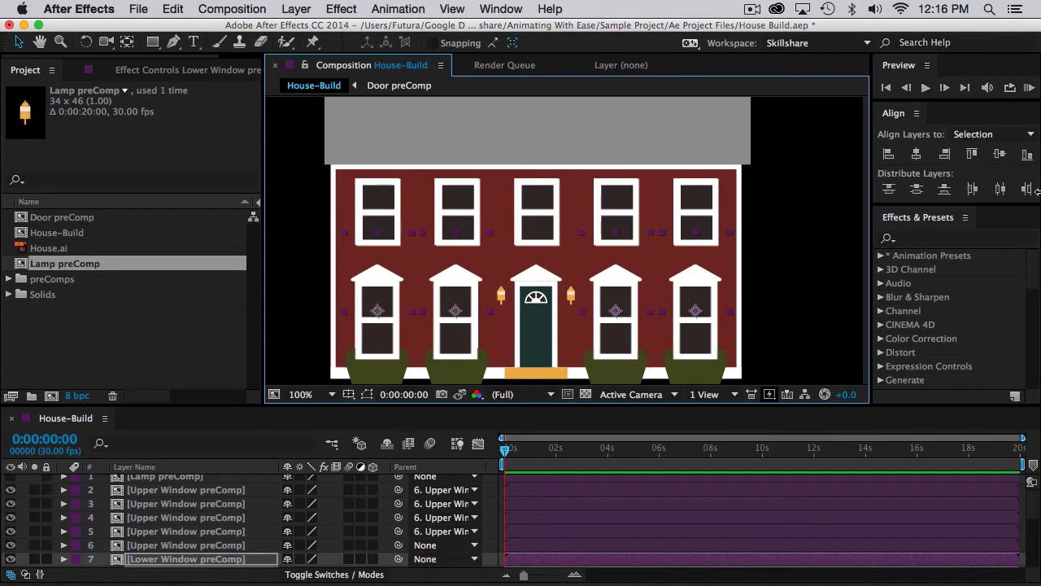
click(1000, 189)
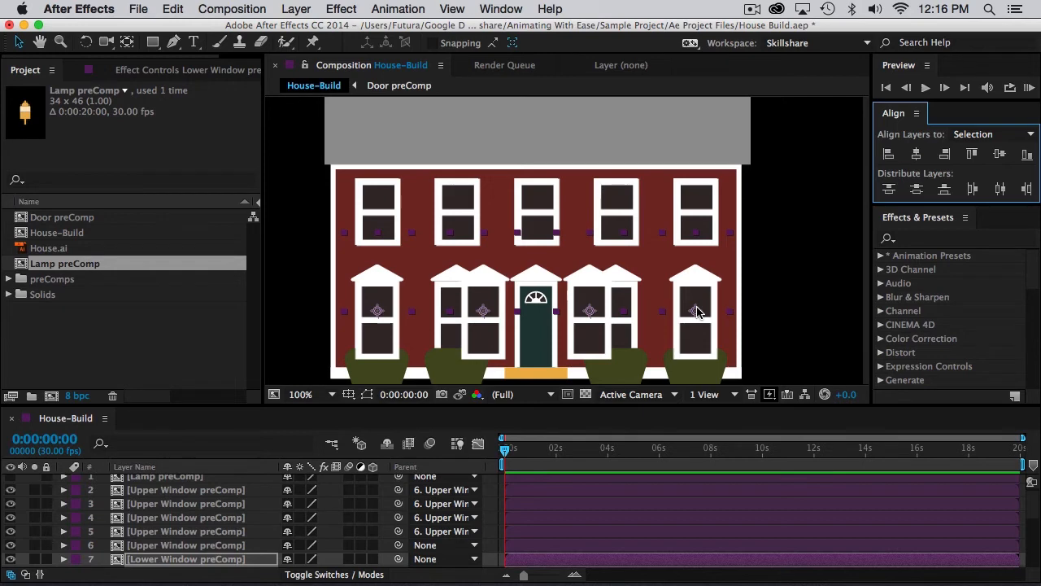
key(super+z)
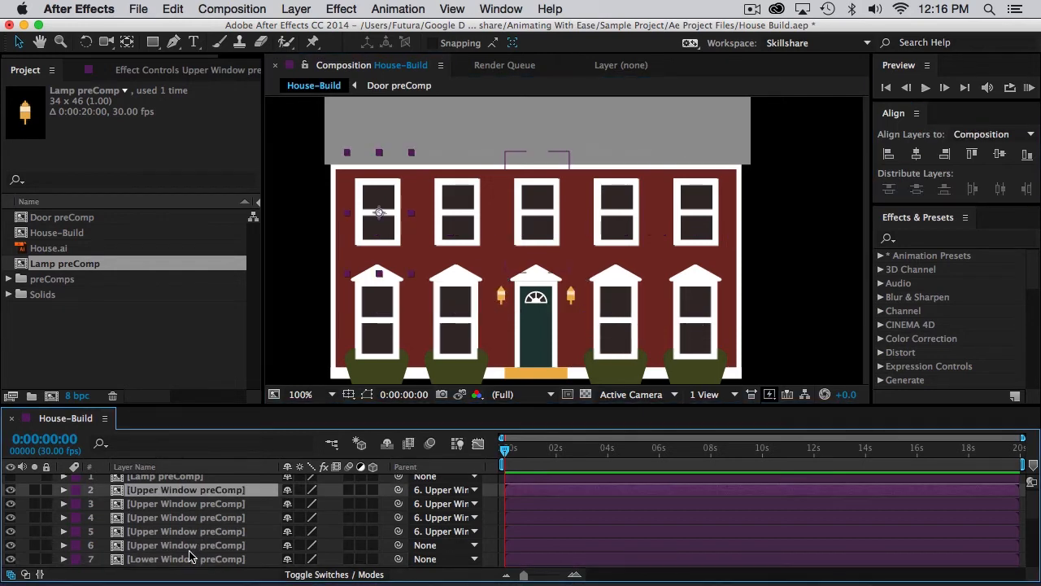
Duplicate the far-right lower window, place the copy over the door, and distribute all five lower windows by their horizontal centers.
click(698, 310)
drag(703, 310, 540, 311)
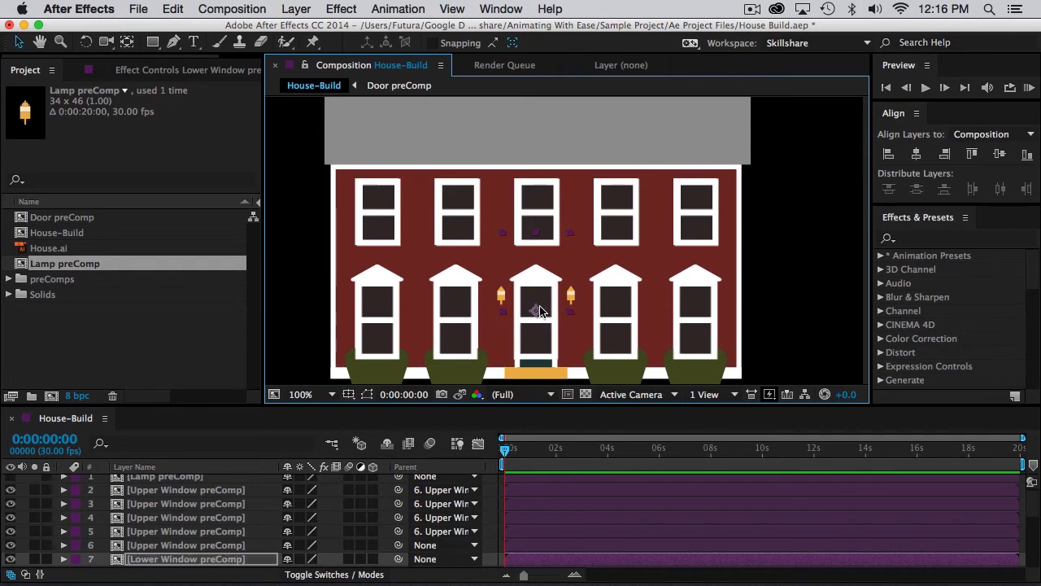
shift+click(394, 315)
shift+click(468, 316)
shift+click(628, 323)
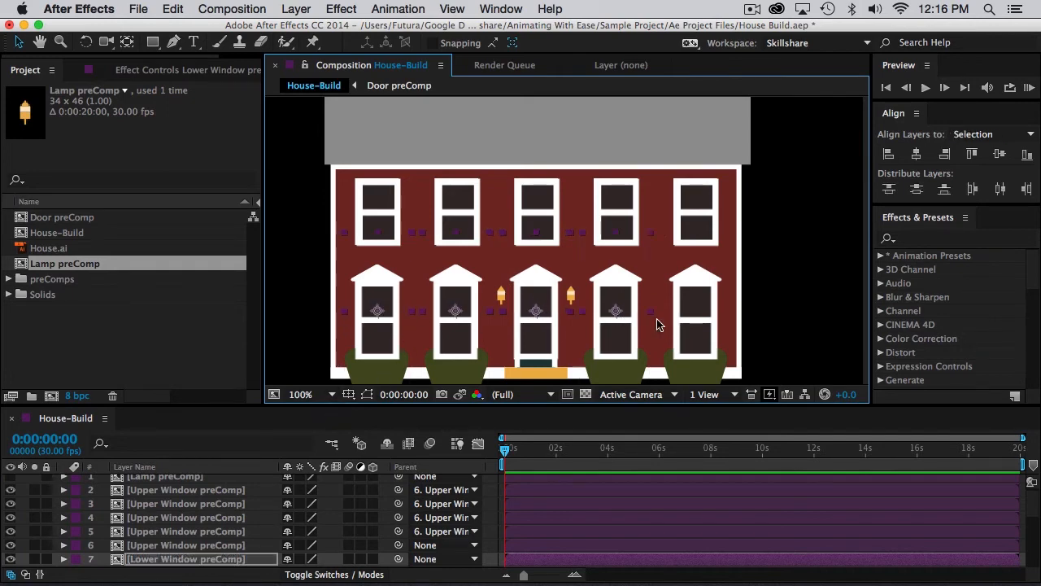
shift+click(721, 329)
click(1002, 189)
Parent the other four Lower Window preComp layers to the copy over the door, and center that copy horizontally in the composition.
scroll(391, 521, down, 2)
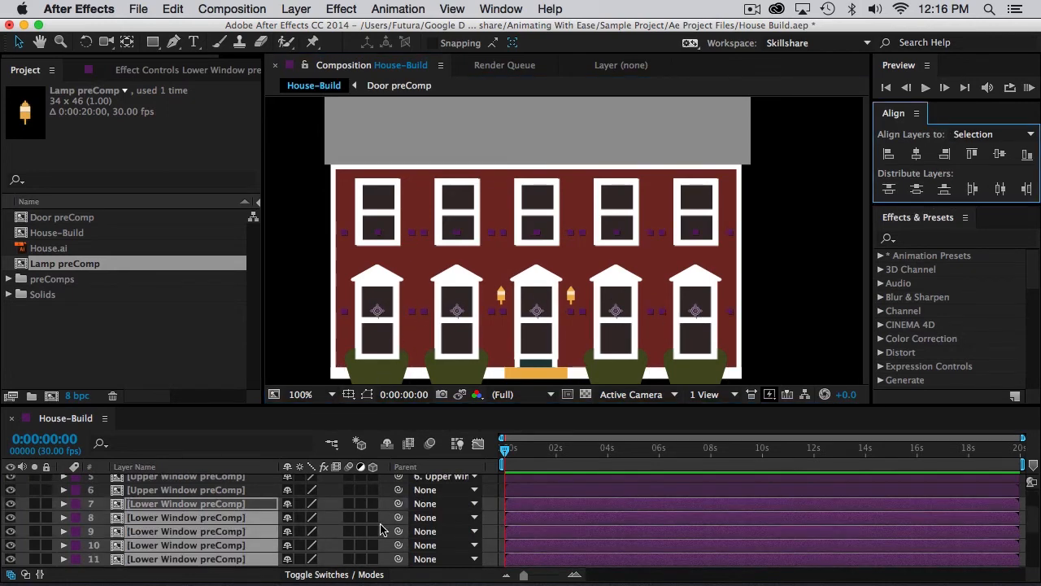
drag(399, 517, 205, 506)
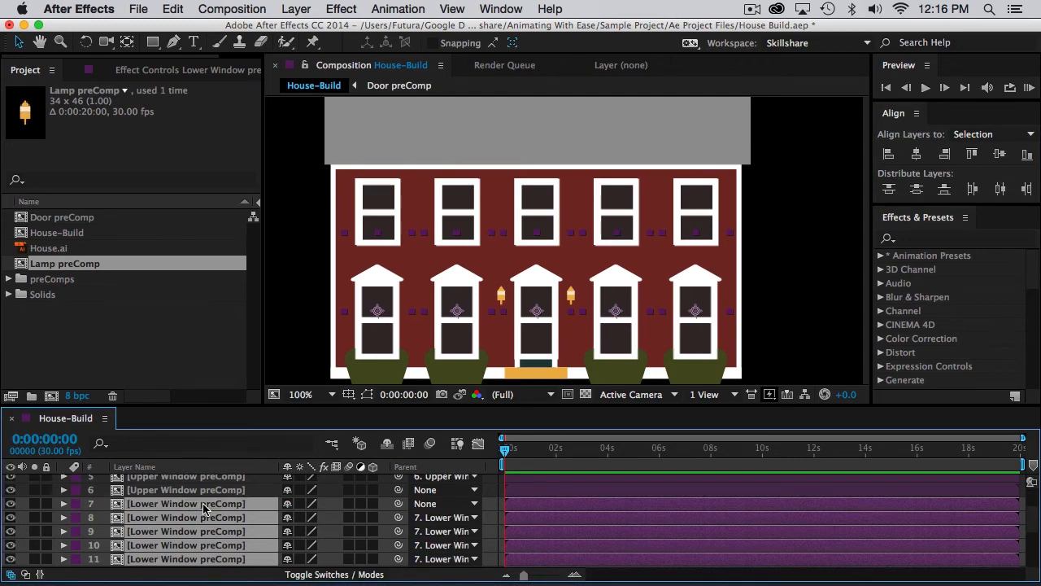
click(205, 504)
click(916, 153)
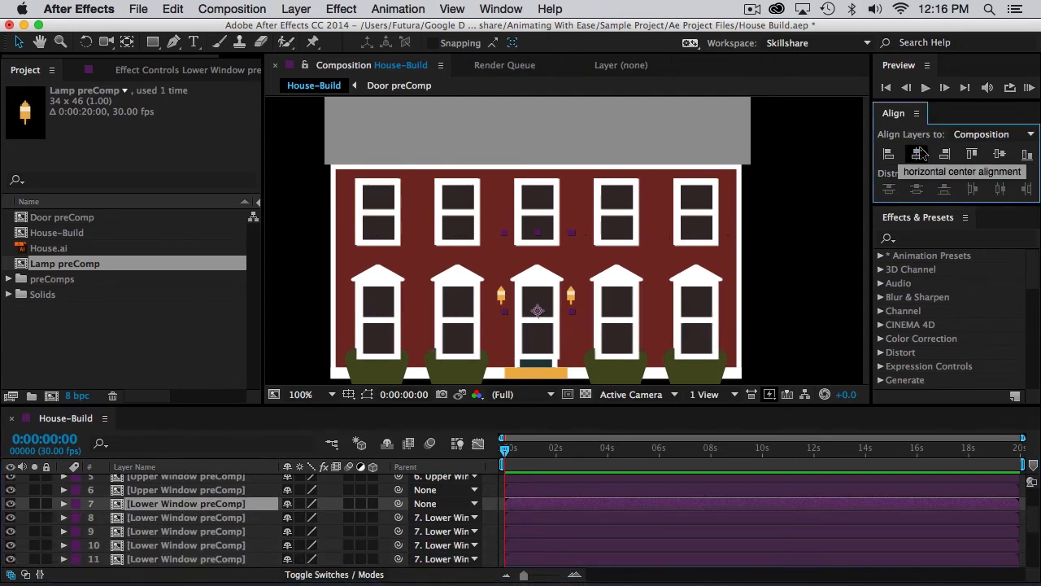
Delete the Lower Window preComp copy that covers the door.
key(Delete)
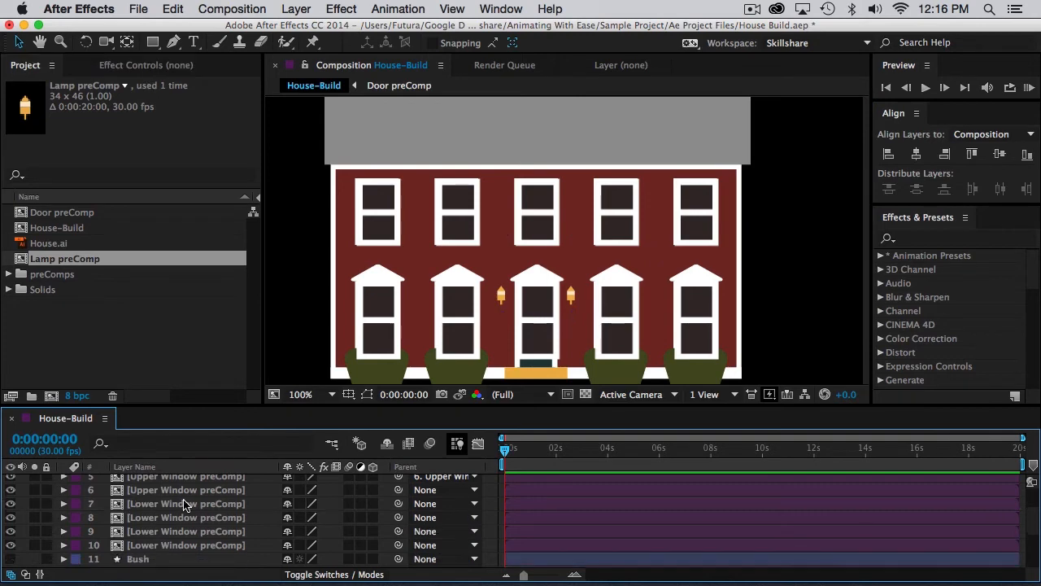
click(399, 301)
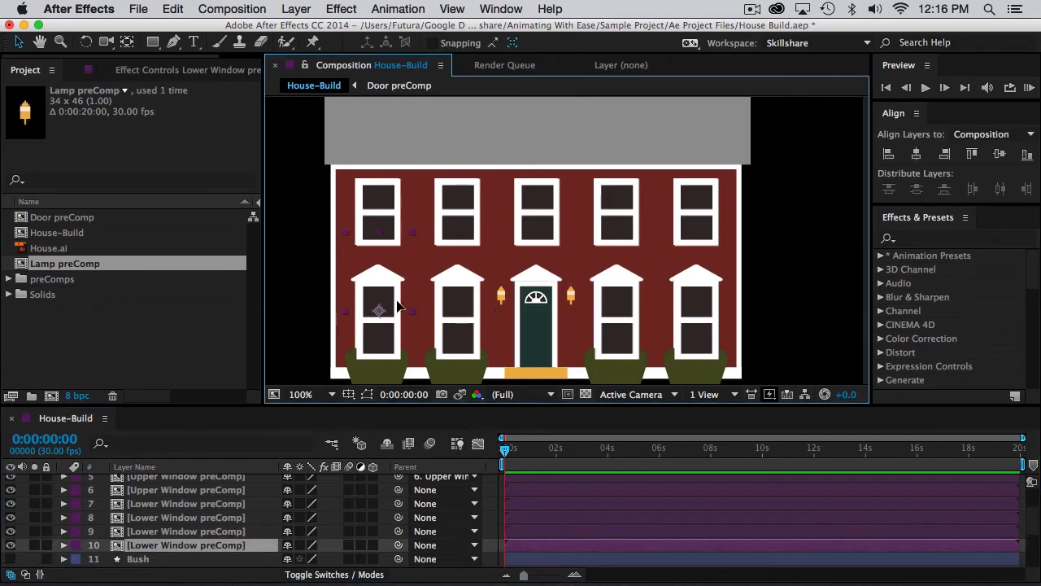
click(453, 301)
click(615, 311)
click(698, 312)
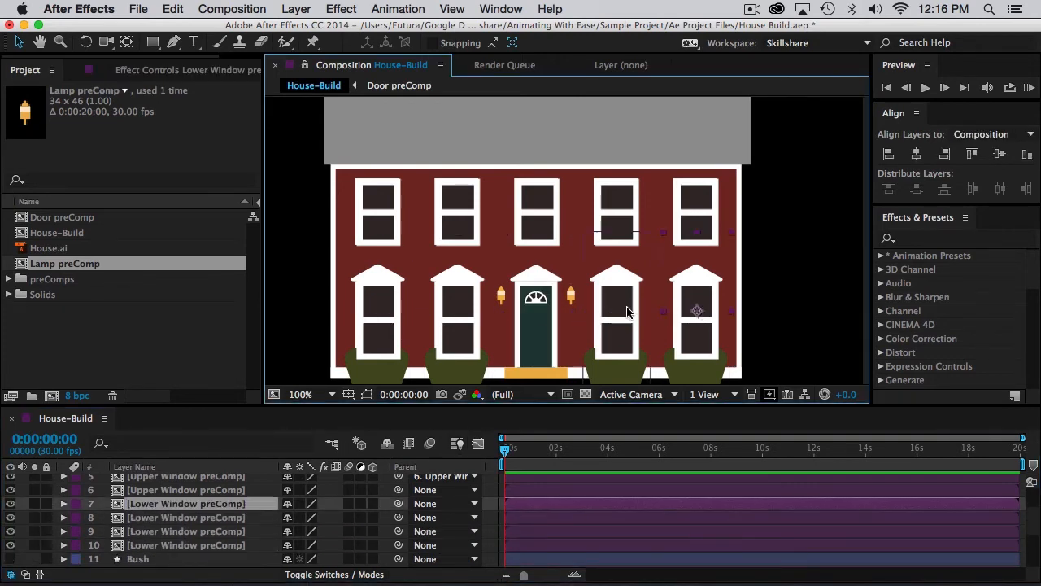
Show the Door preComp layer, move it over the reference door, and center it horizontally in the composition.
click(545, 319)
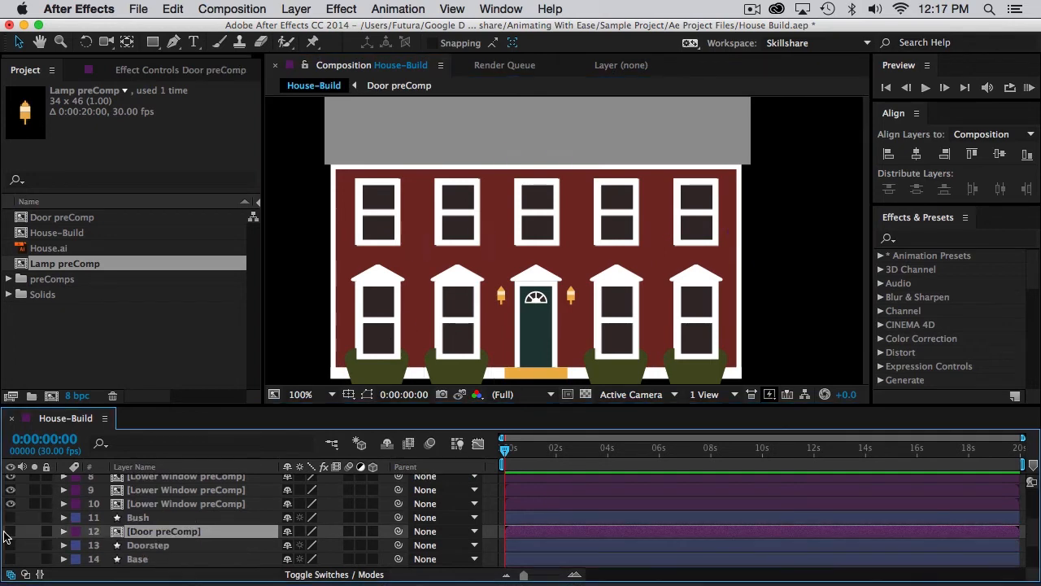
click(10, 532)
drag(545, 260, 544, 348)
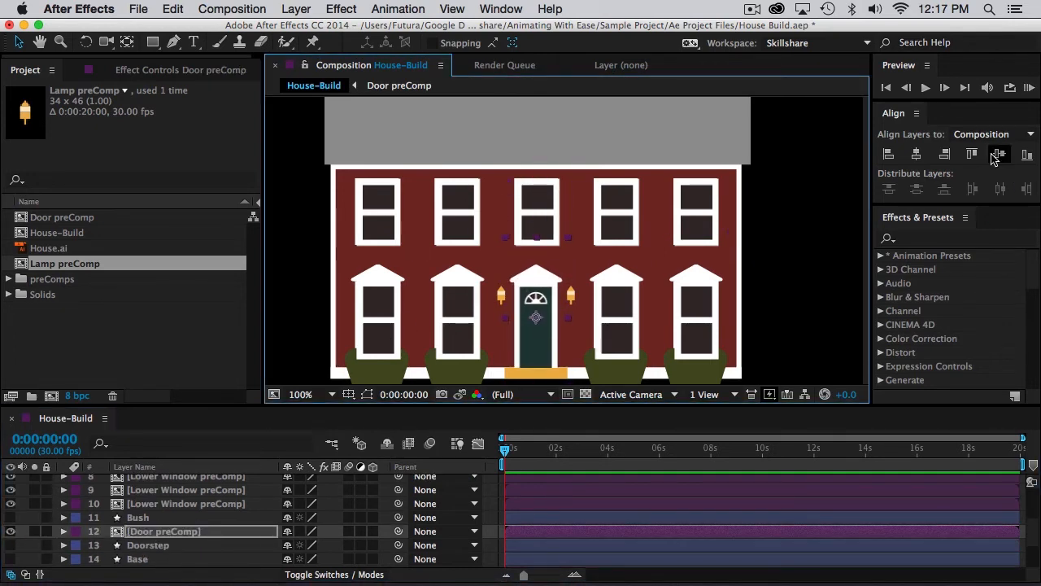
click(917, 154)
Show the Lamp preComp over the reference lamp right of the door, and place a duplicate over the lamp on the left.
scroll(163, 521, up, 3)
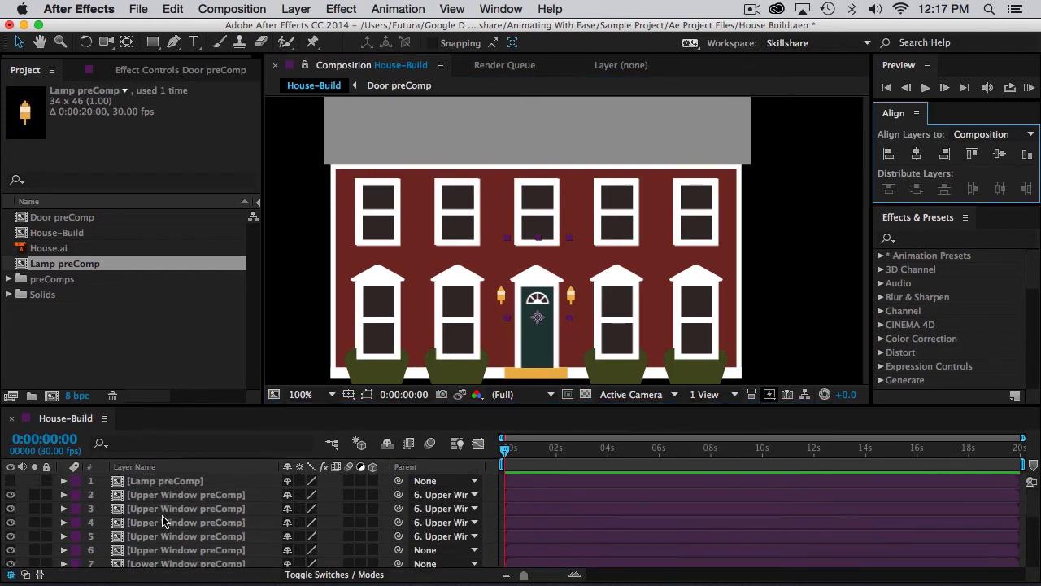
click(10, 480)
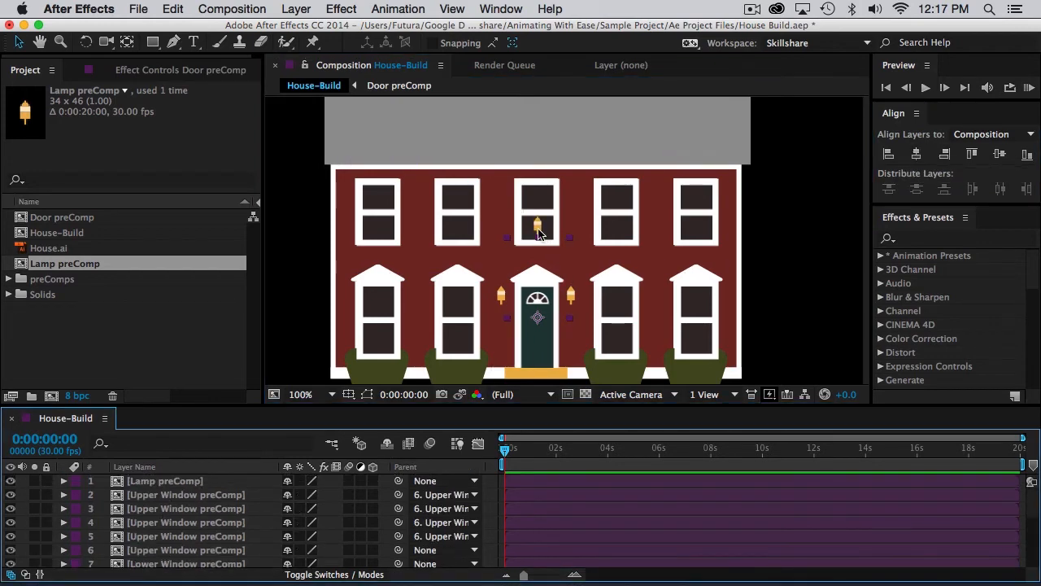
drag(537, 229, 572, 295)
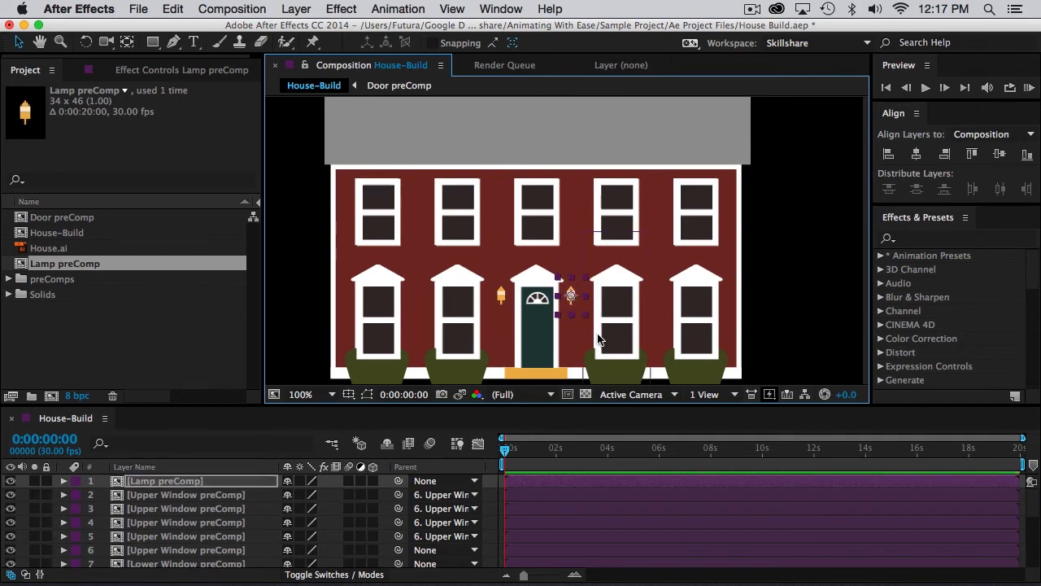
key(ctrl+d)
drag(571, 297, 502, 301)
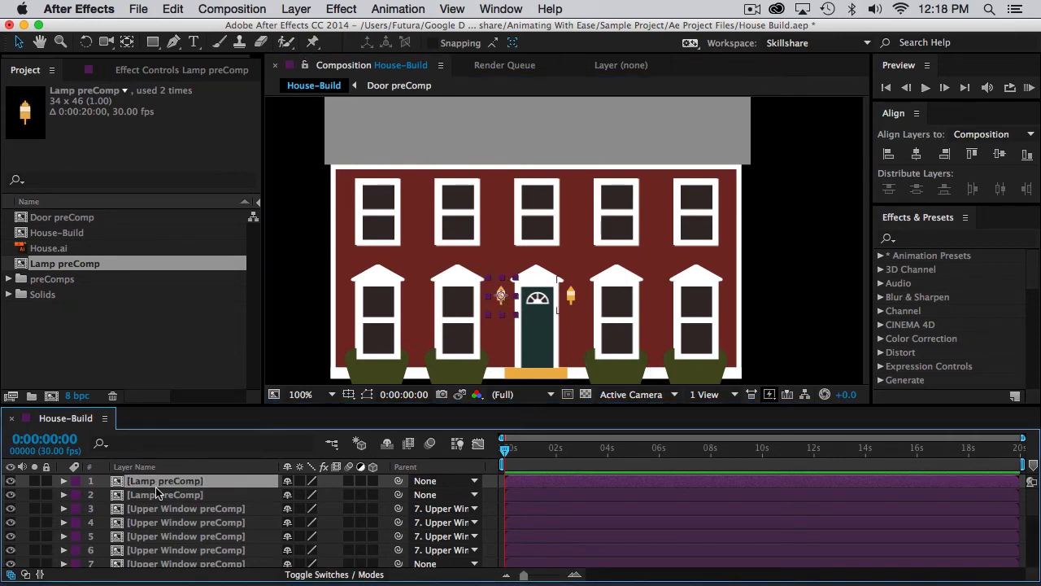
Duplicate the lamp between the other two over the door, and distribute all three lamps by their horizontal centers.
key(ctrl+d)
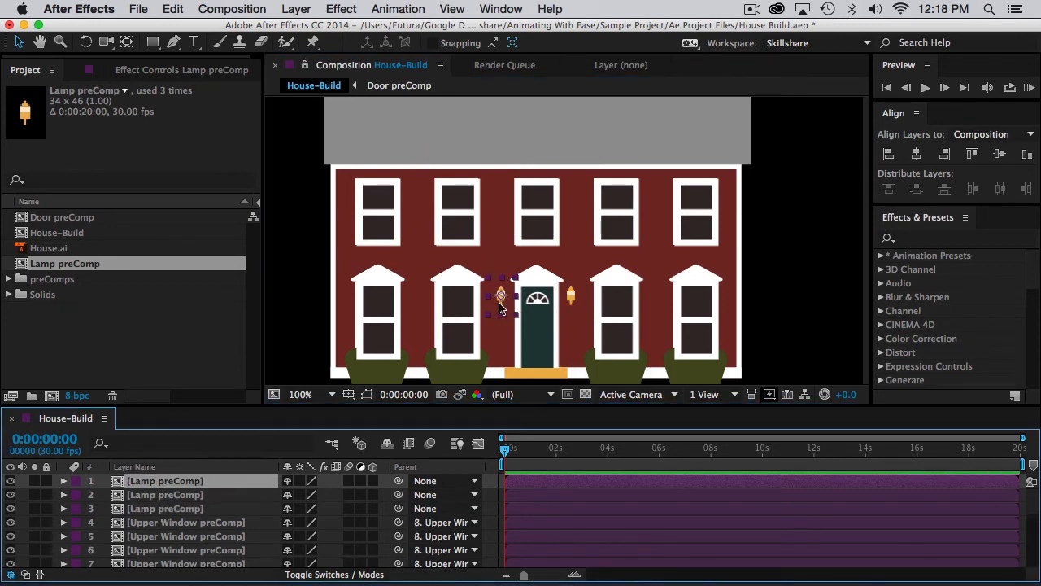
drag(502, 307, 537, 307)
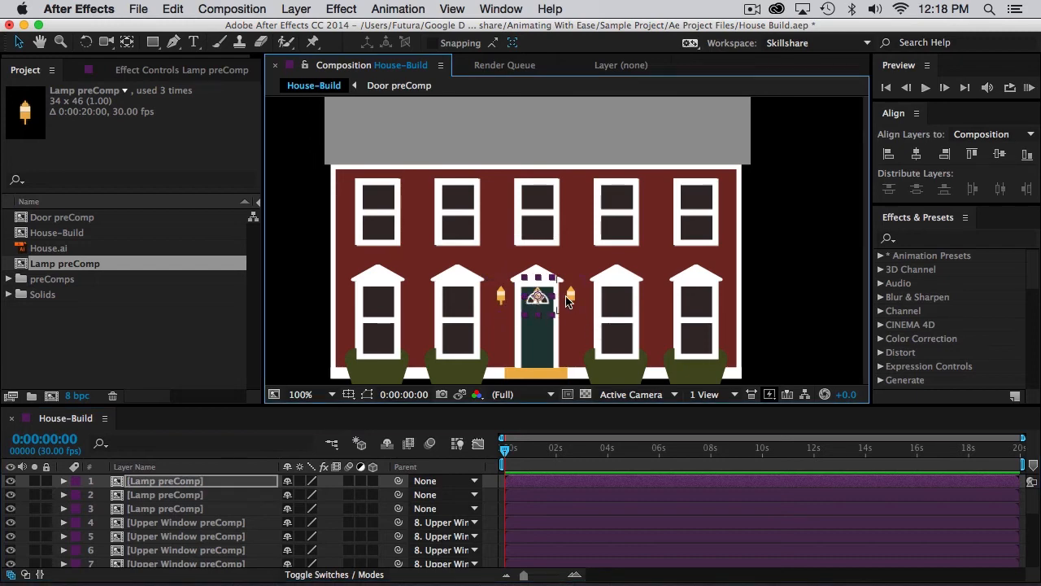
shift+click(572, 297)
shift+click(501, 297)
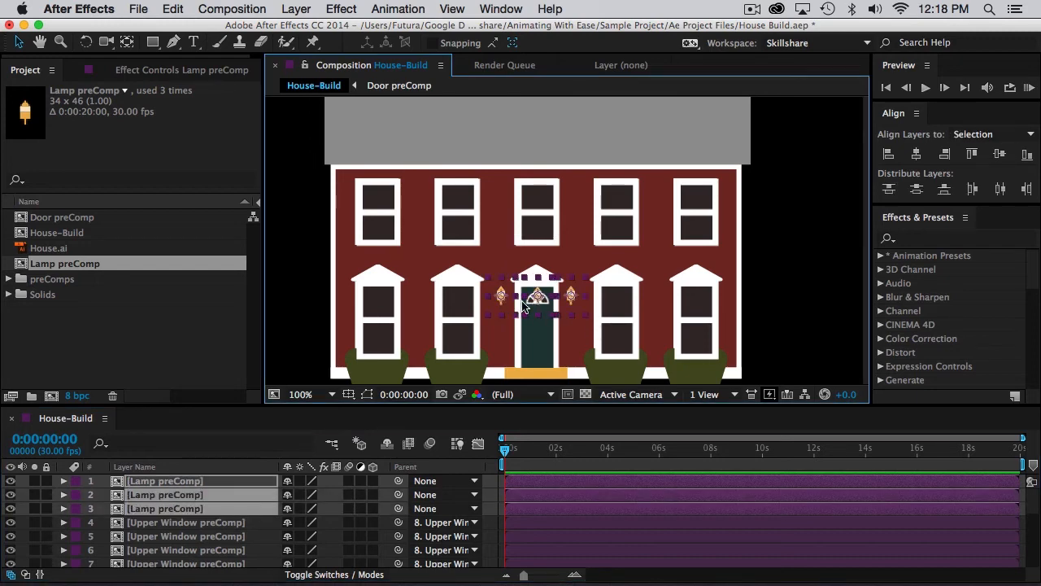
click(999, 188)
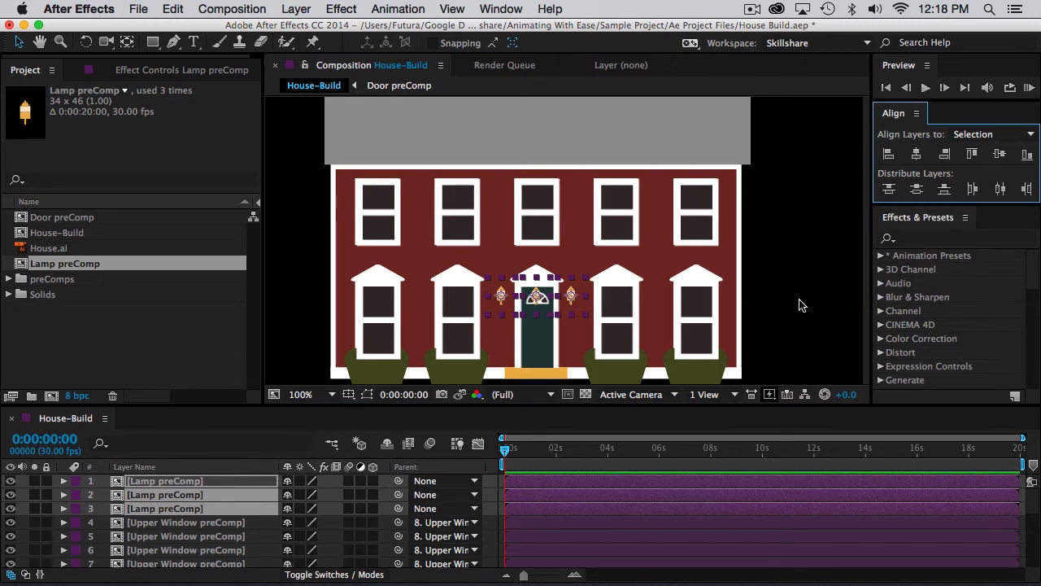
Parent the two outer lamps to the middle lamp, and center the middle lamp horizontally in the composition.
drag(399, 509, 179, 481)
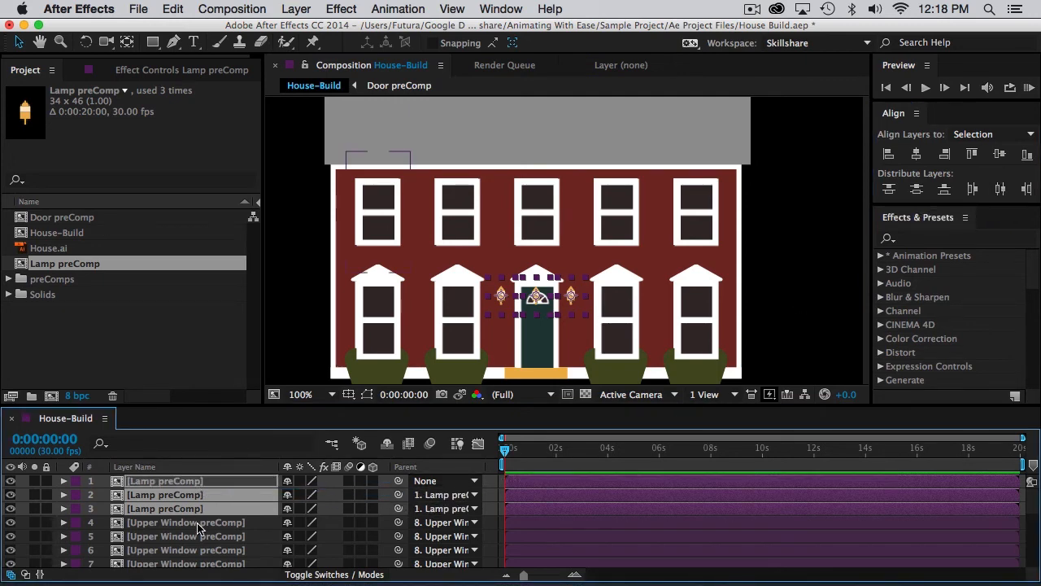
click(199, 522)
click(202, 484)
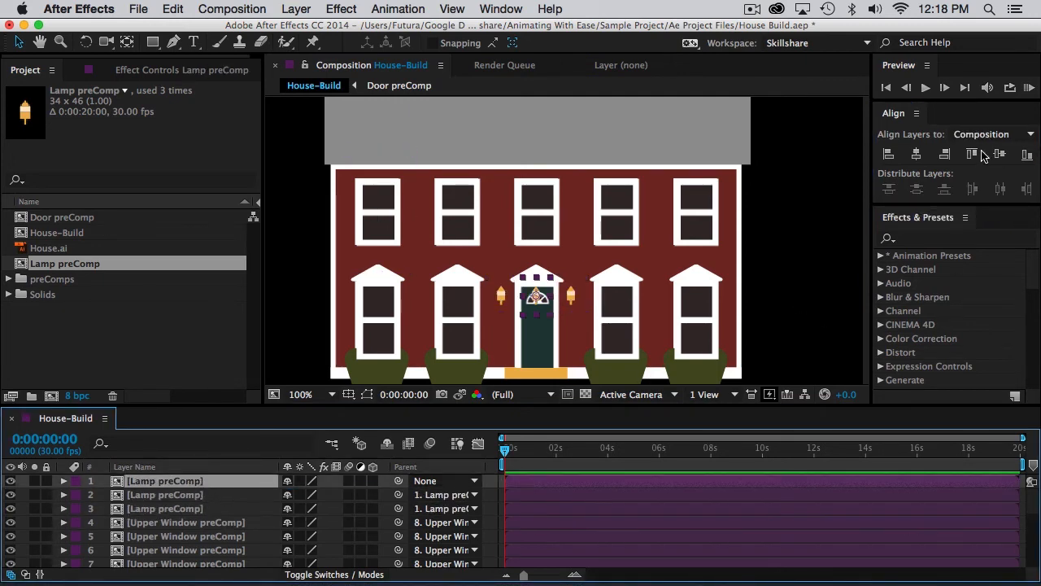
click(916, 160)
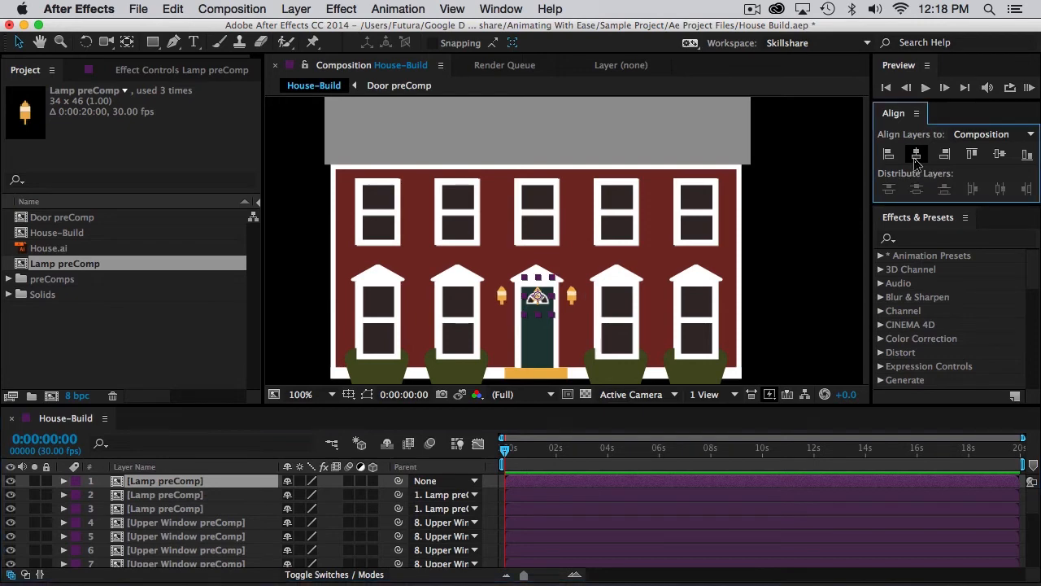
Delete the middle Lamp preComp copy over the door.
click(189, 485)
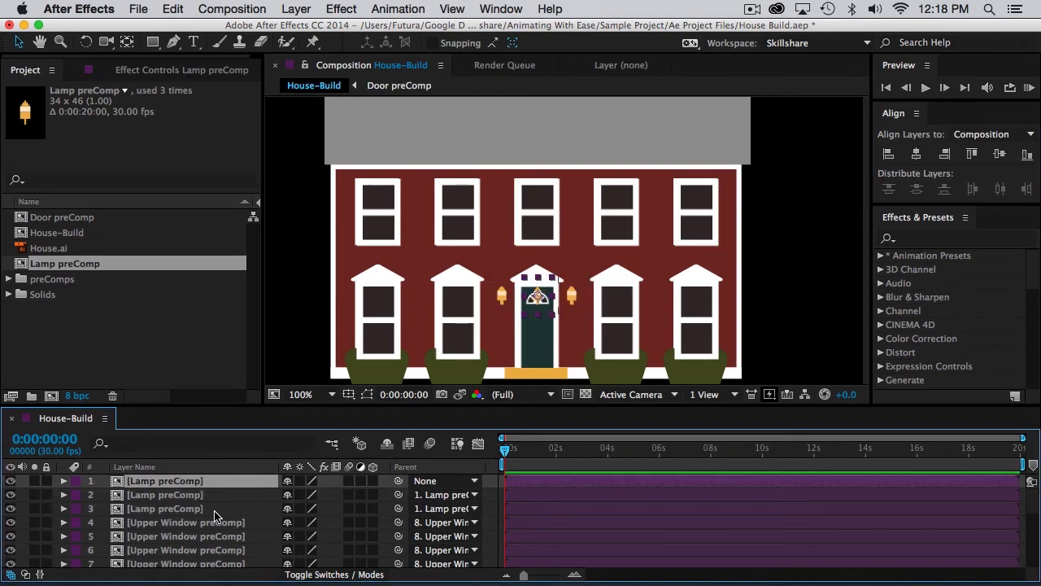
key(Delete)
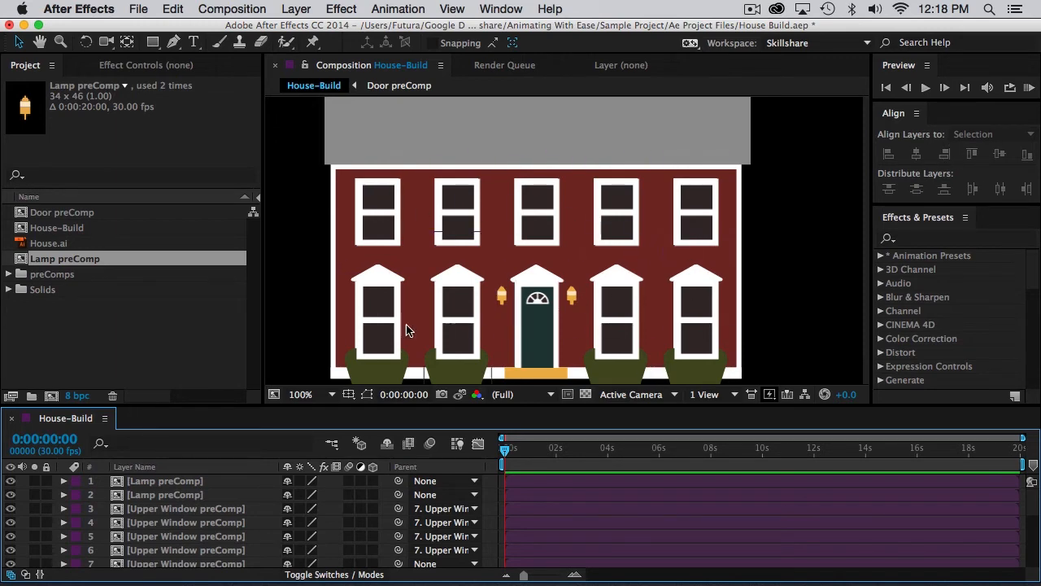
Move the Bush layer to the very top of the House-Build layer stack.
scroll(163, 537, down, 3)
click(163, 548)
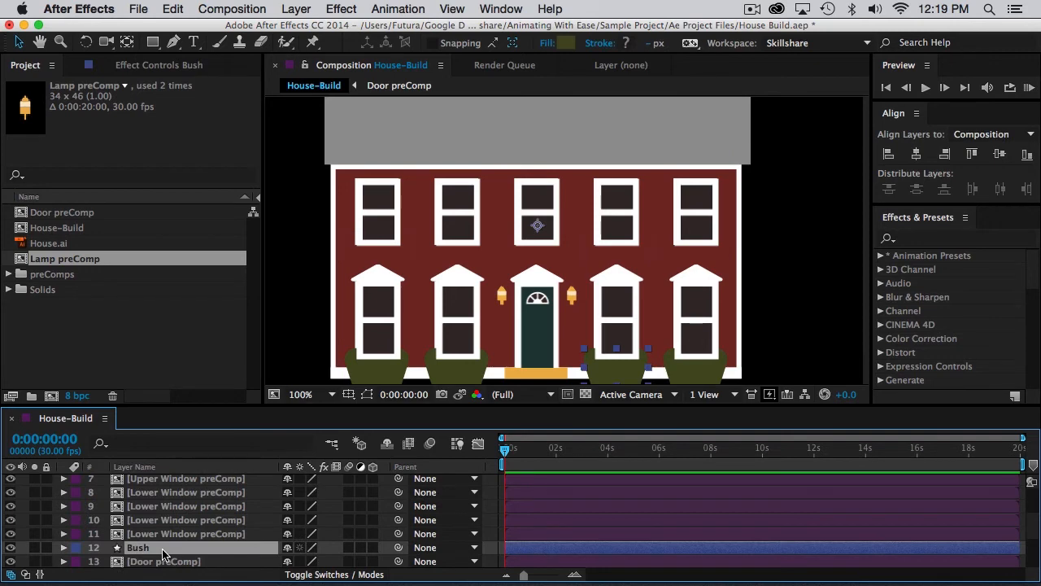
drag(168, 553, 163, 480)
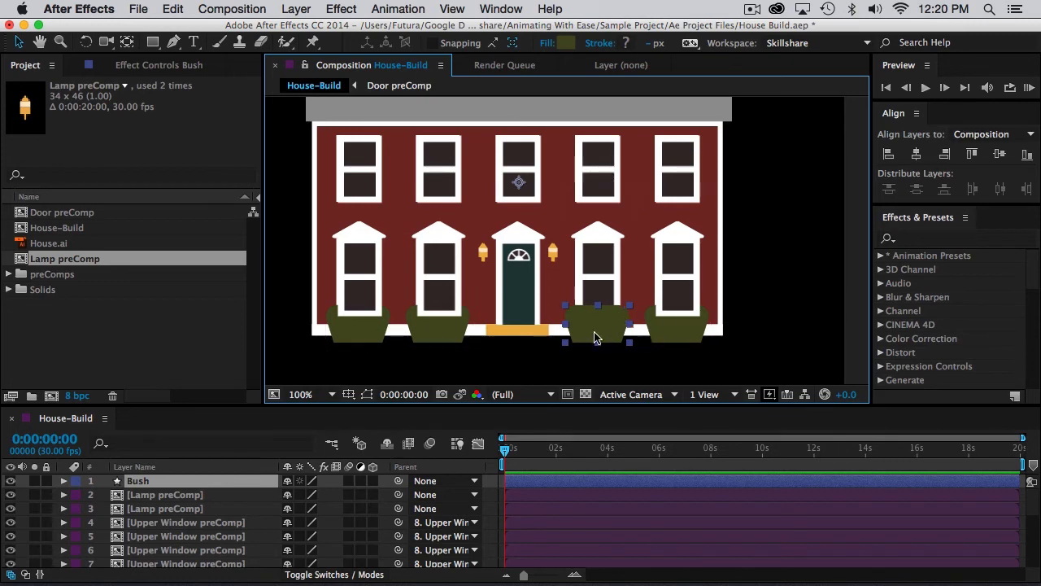
Pre-compose the Bush layer into a new composition named "Bush preComp".
click(290, 7)
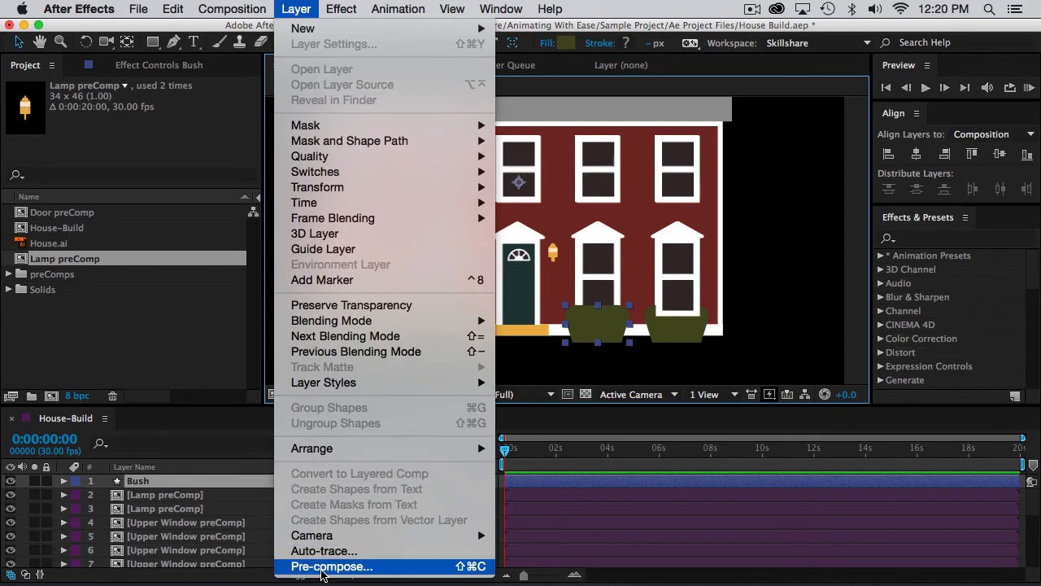
click(323, 566)
click(524, 195)
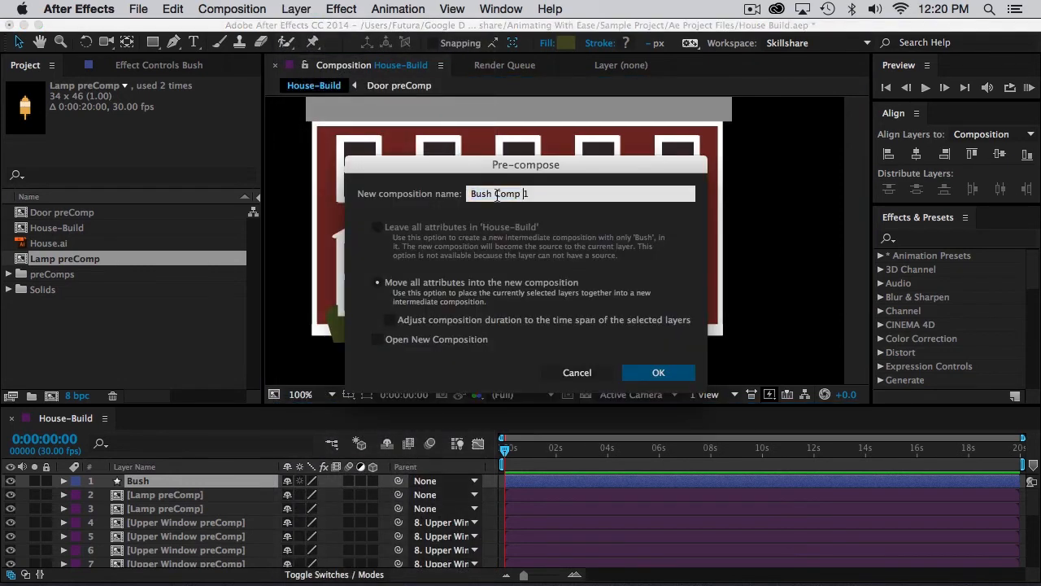
click(495, 195)
text(pre)
key(Return)
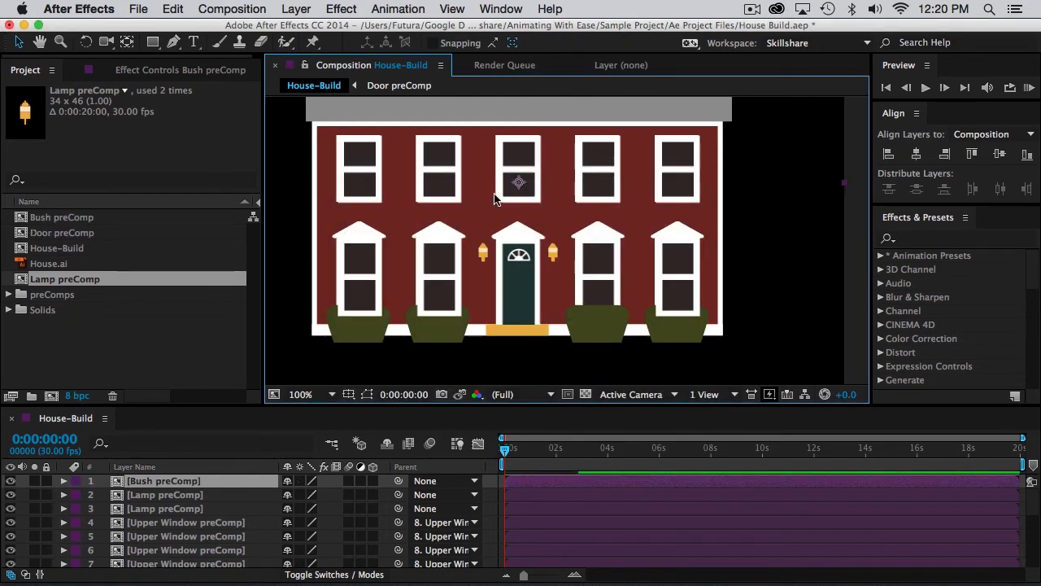
Inside the Bush preComp, center the Bush layer's anchor point on the bush and align it to the composition's horizontal and vertical center.
double_click(162, 481)
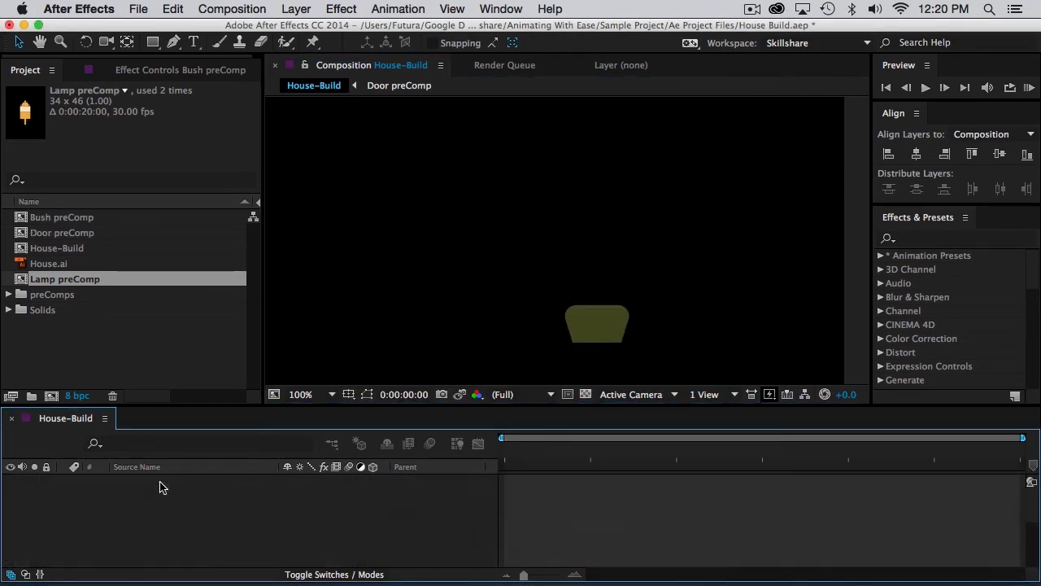
click(585, 324)
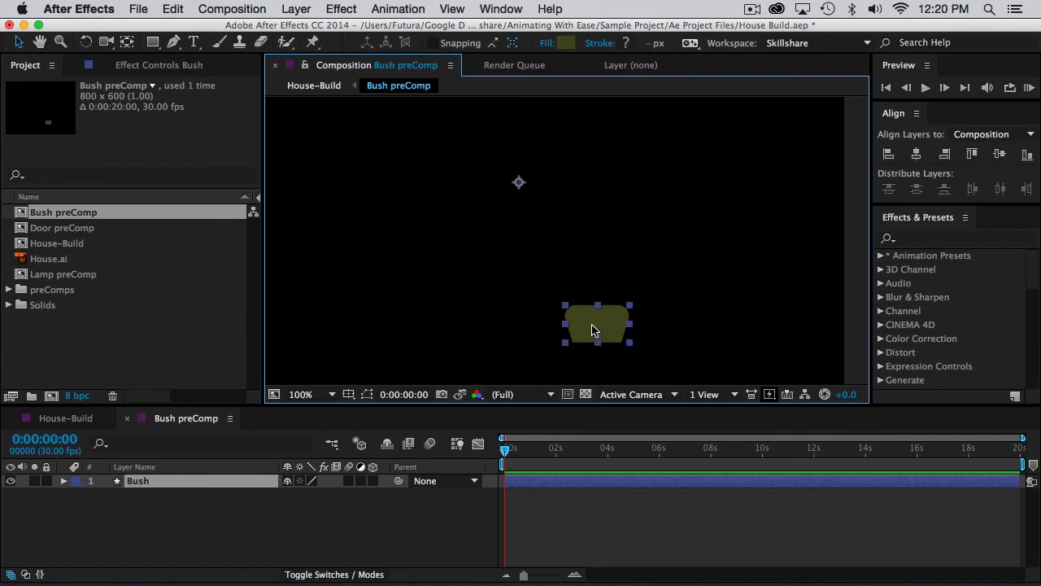
key(super+alt+Home)
click(917, 154)
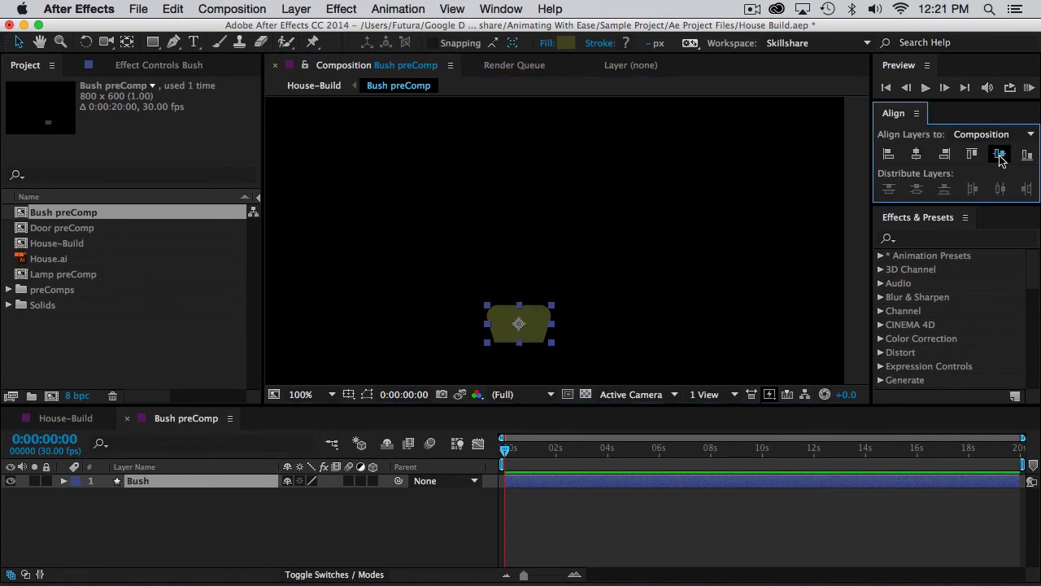
click(1000, 154)
Resize the Bush preComp composition to 100 x 100 px, and close it to return to House-Build.
key(super+k)
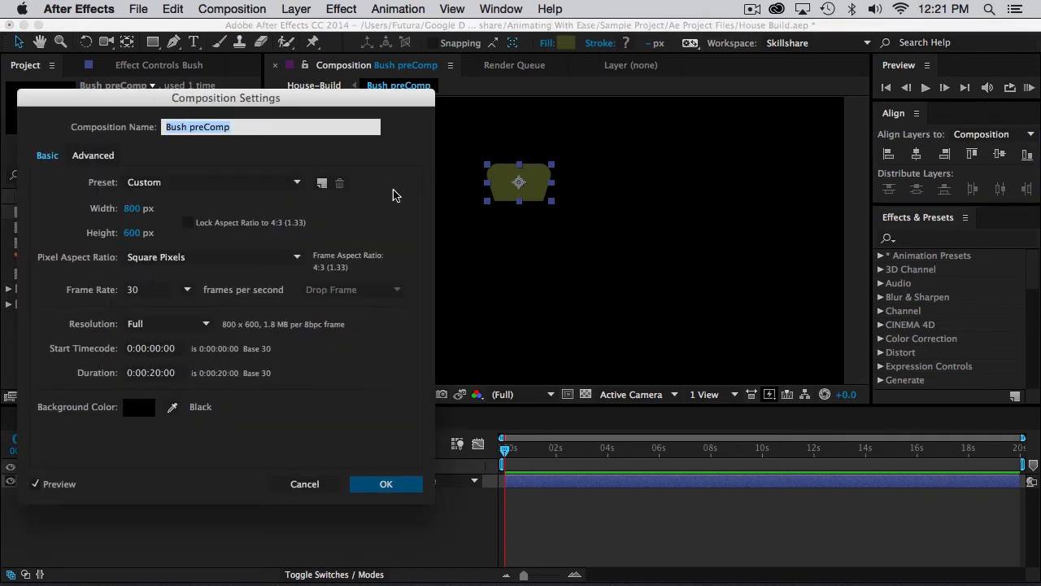
click(132, 209)
text(100)
key(Tab)
text(100)
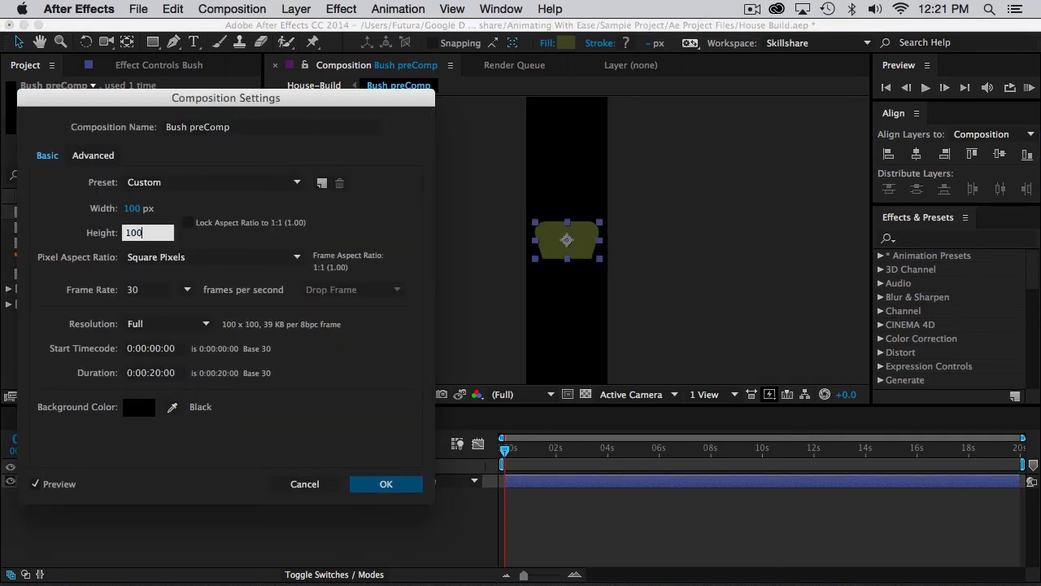
key(Return)
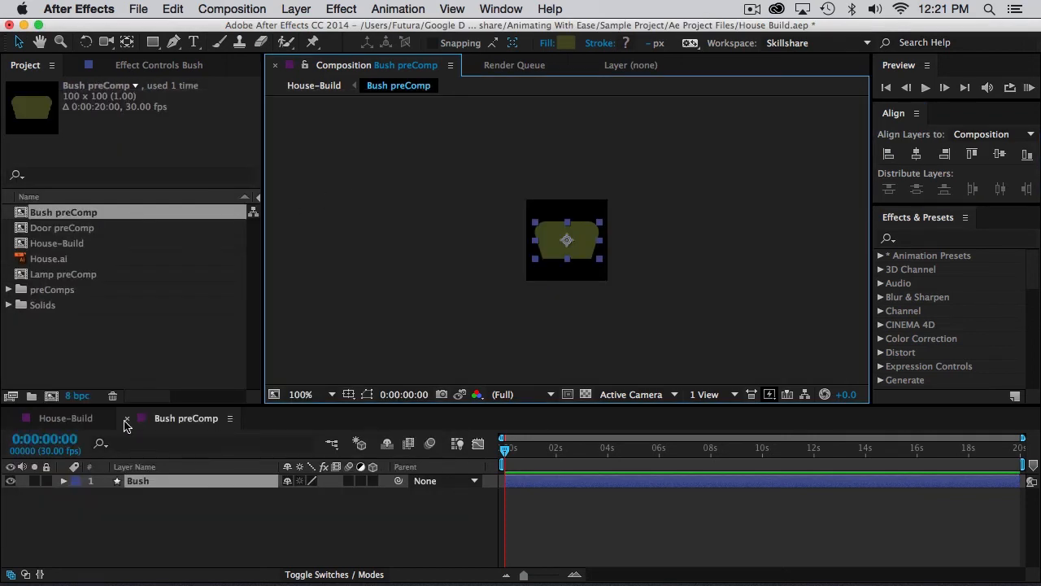
click(126, 419)
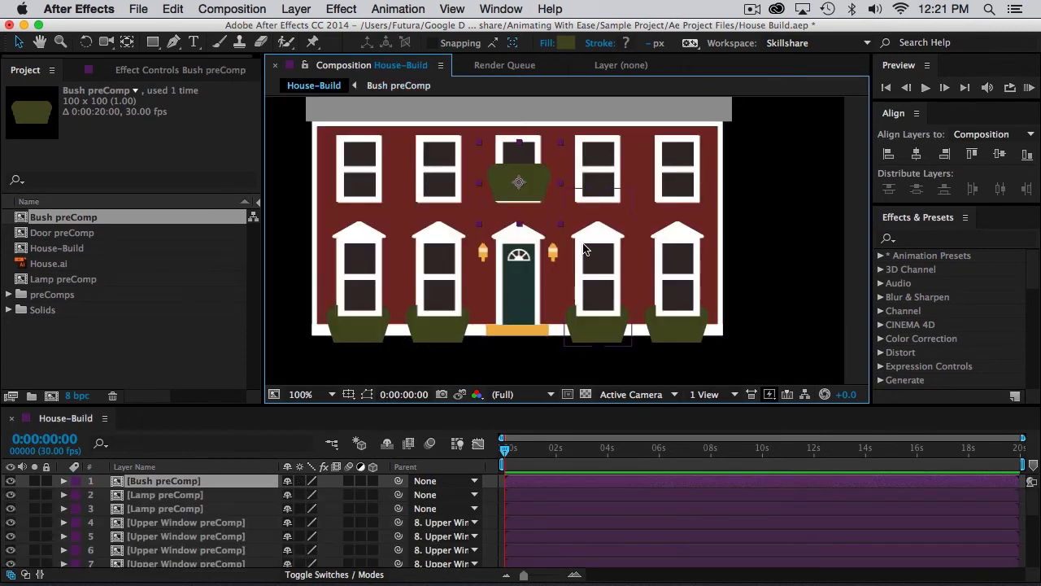
Move the Bush preComp down to the house's base and duplicate it four times, covering the four reference bushes and the doorway.
drag(530, 182, 507, 336)
key(super+d)
key(super+d)
key(super+d)
key(super+d)
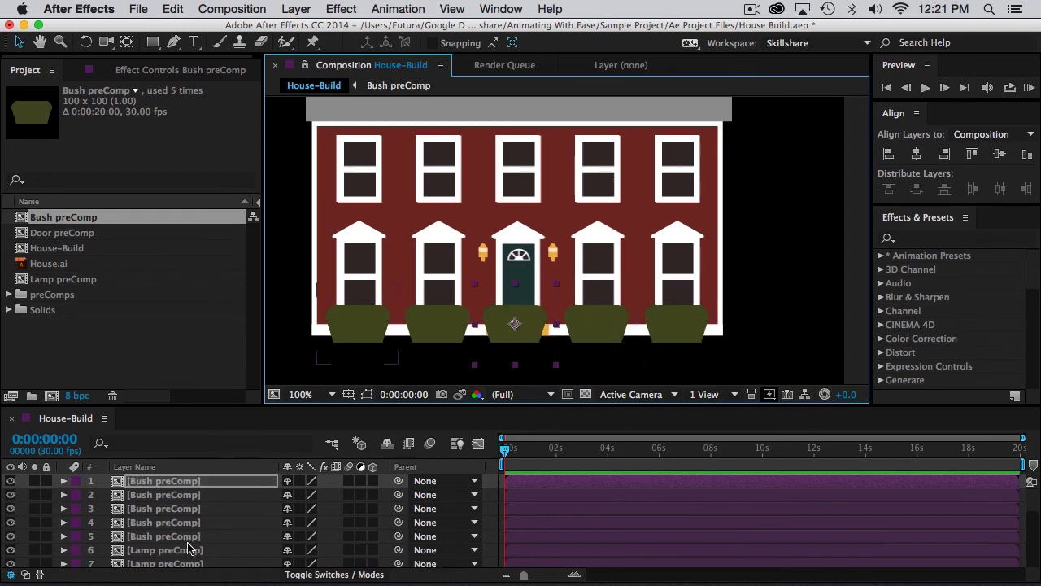
Distribute the five Bush preComp layers evenly by horizontal center within the selection, and parent the other four to the middle bush.
shift+click(162, 537)
click(992, 134)
click(977, 120)
click(999, 189)
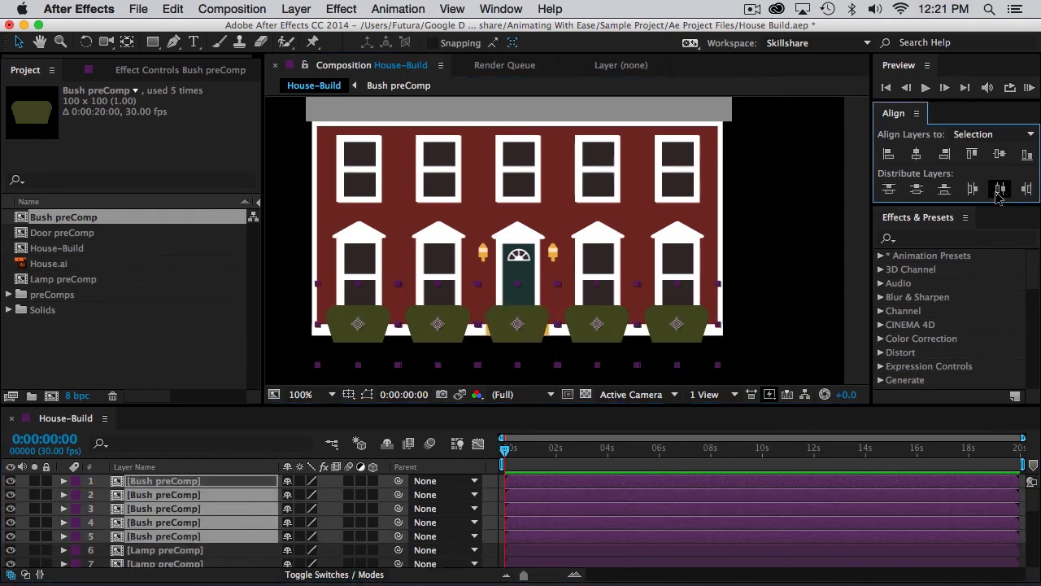
drag(399, 495, 195, 481)
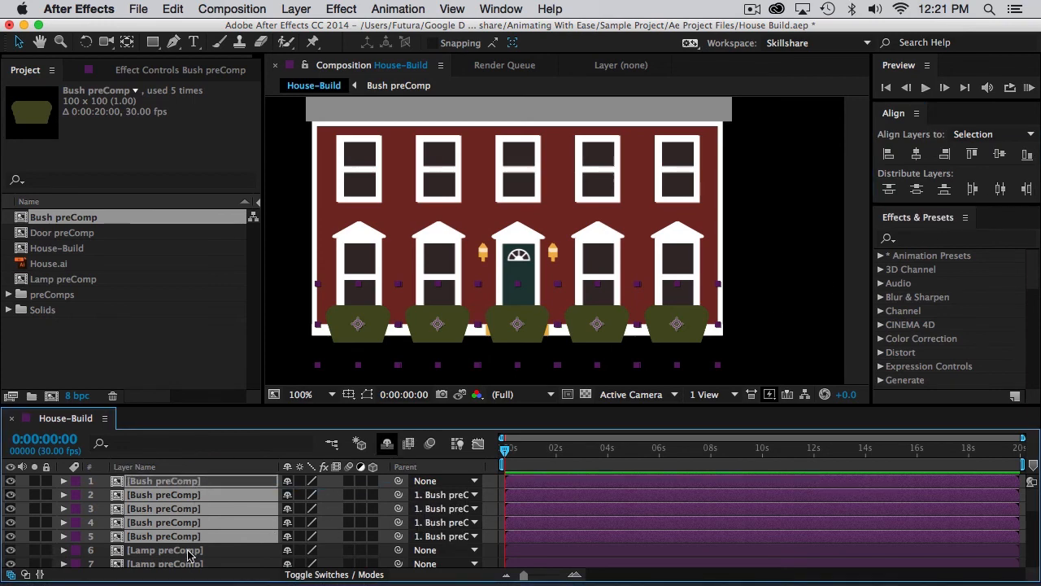
Center the middle parent Bush preComp horizontally in the composition, and delete that copy from in front of the door.
click(190, 563)
click(180, 482)
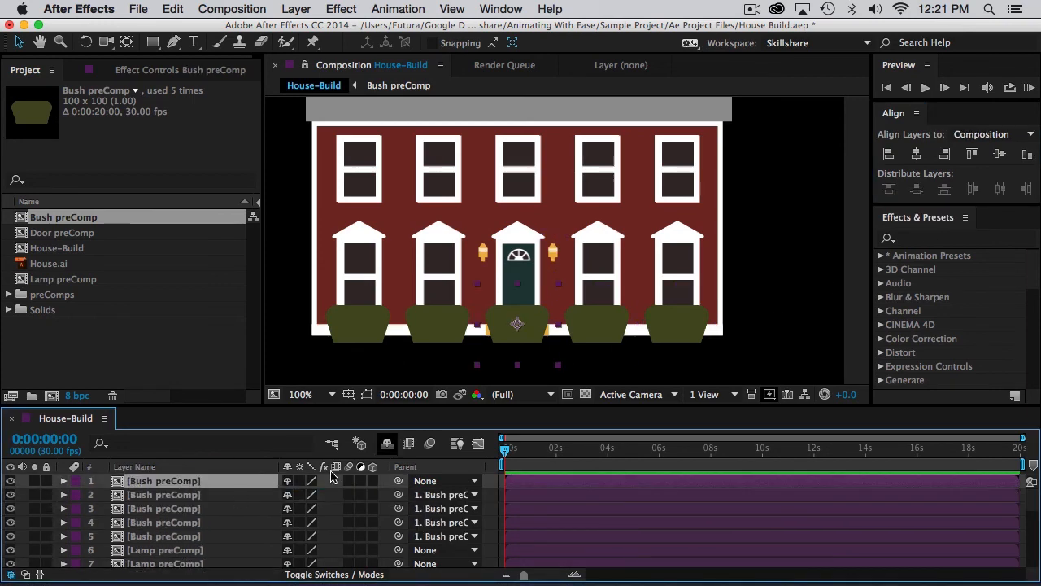
click(920, 155)
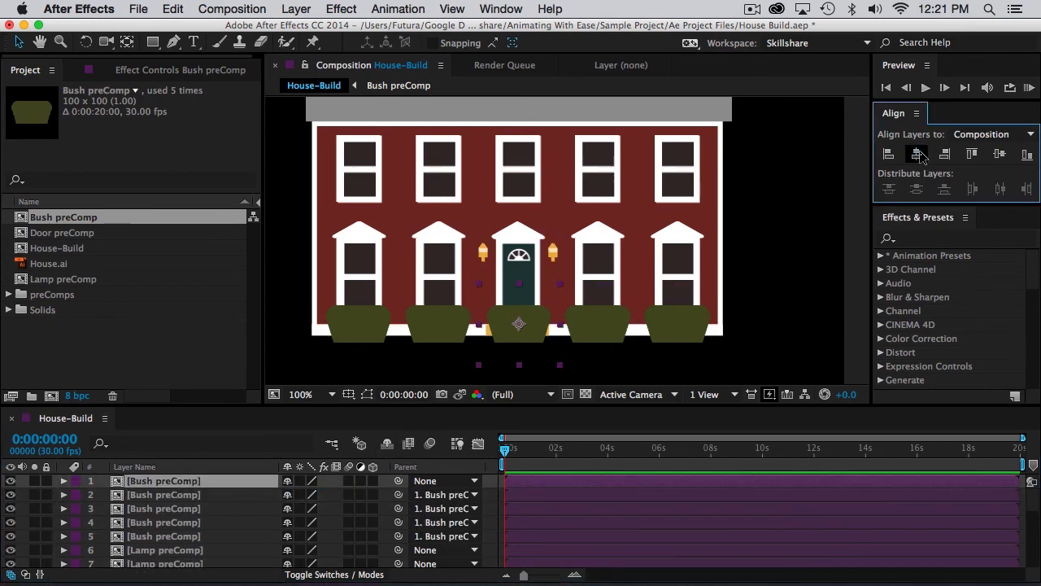
click(163, 481)
key(Delete)
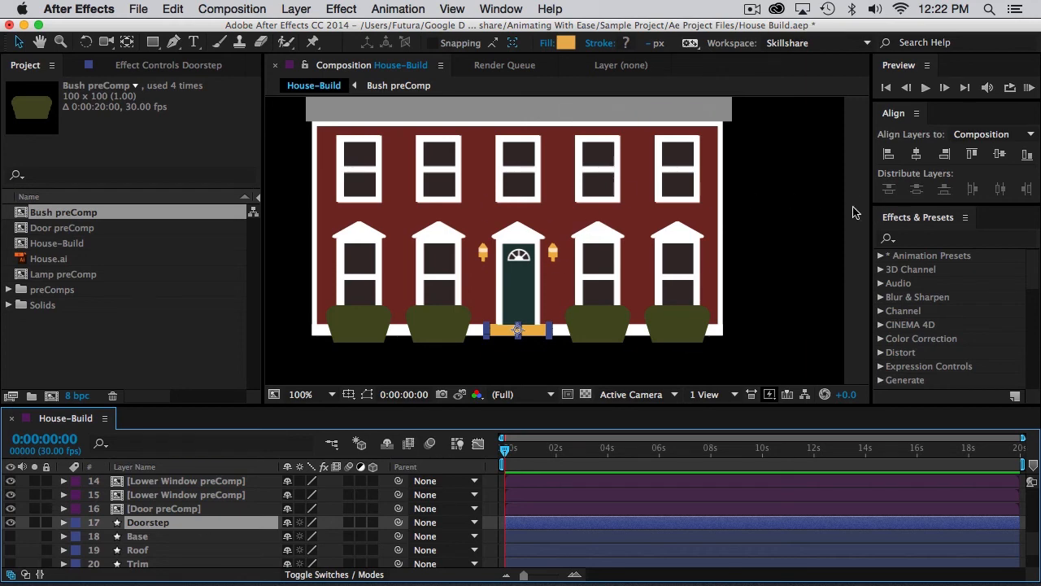
Center the Doorstep and Base layers horizontally in the composition, making Base visible and centering its anchor point on its artwork.
click(917, 156)
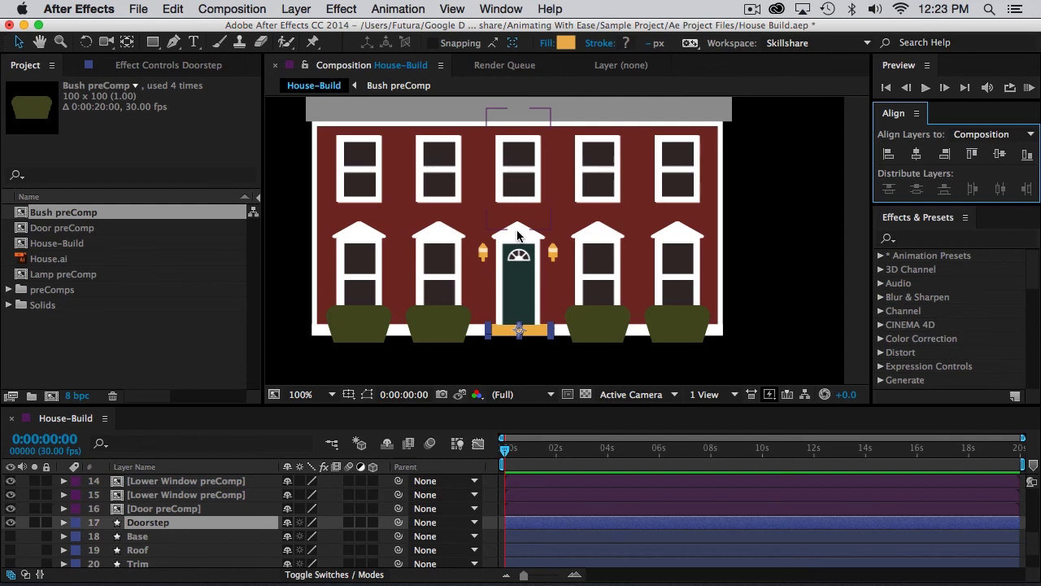
click(109, 537)
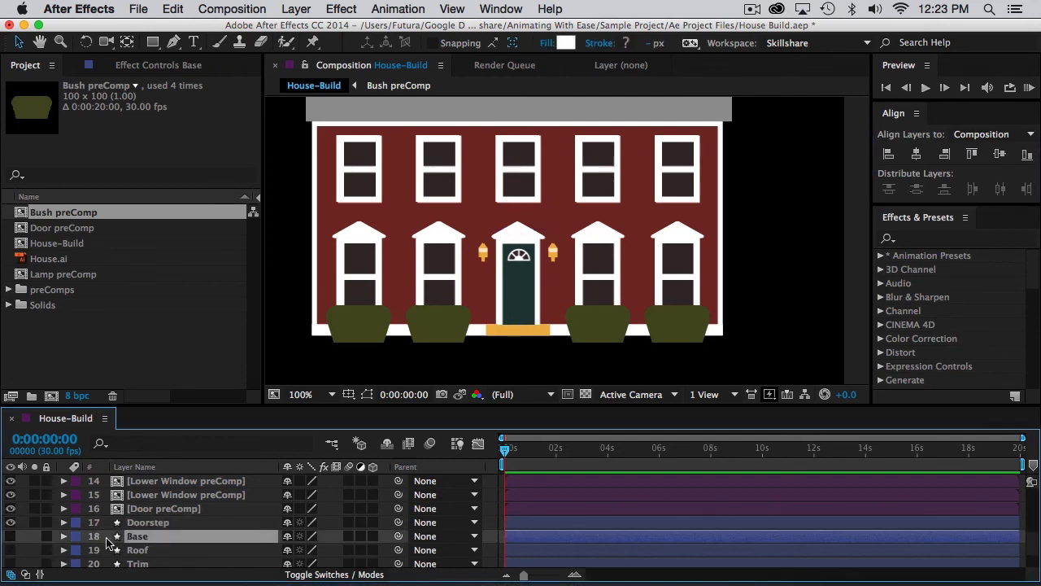
click(10, 536)
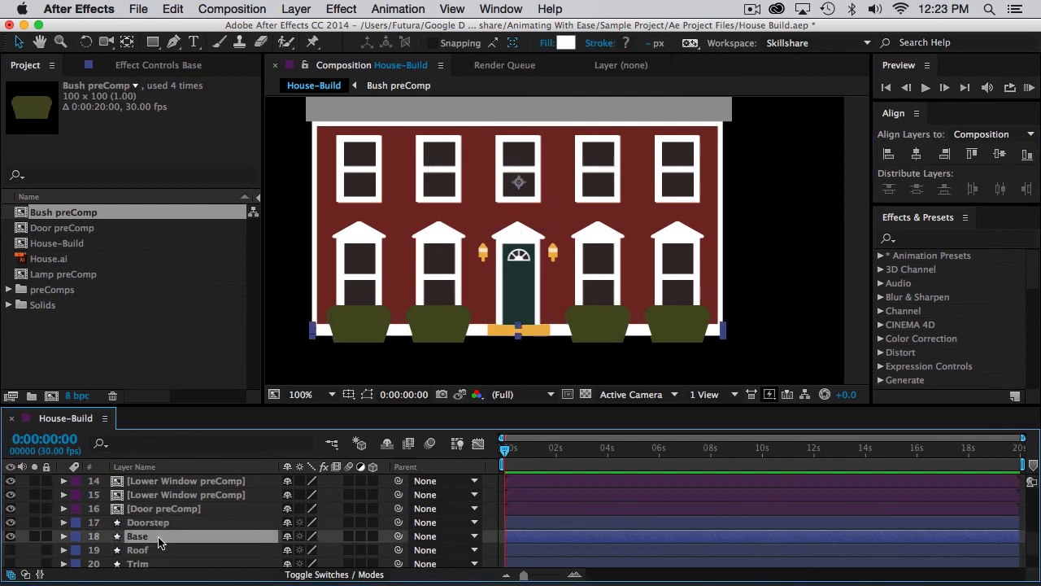
key(super+alt+Home)
click(916, 154)
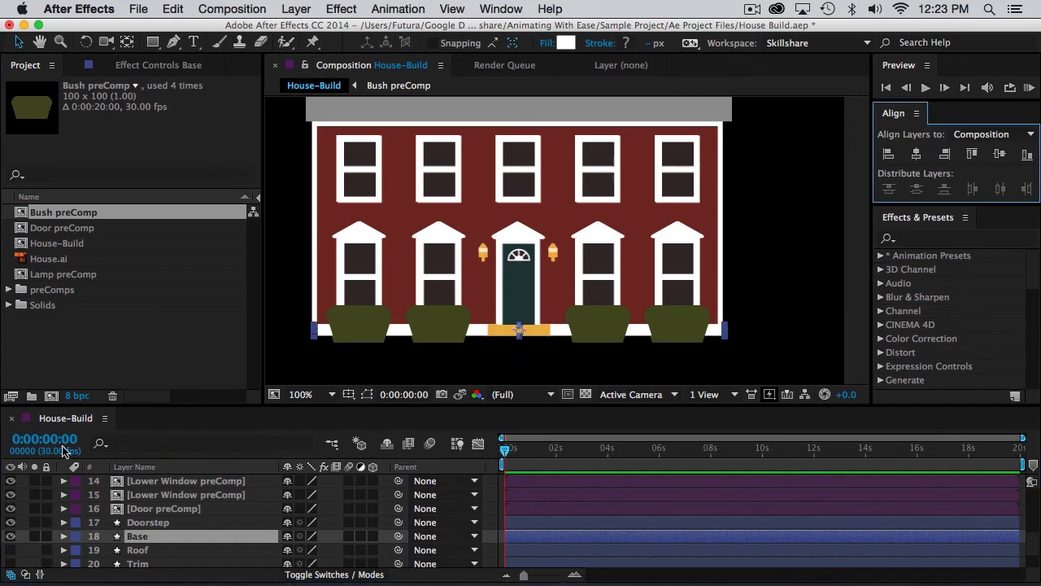
Make the Roof layer visible, center its anchor point on the roof, and align it to the composition's horizontal center.
click(11, 550)
click(151, 550)
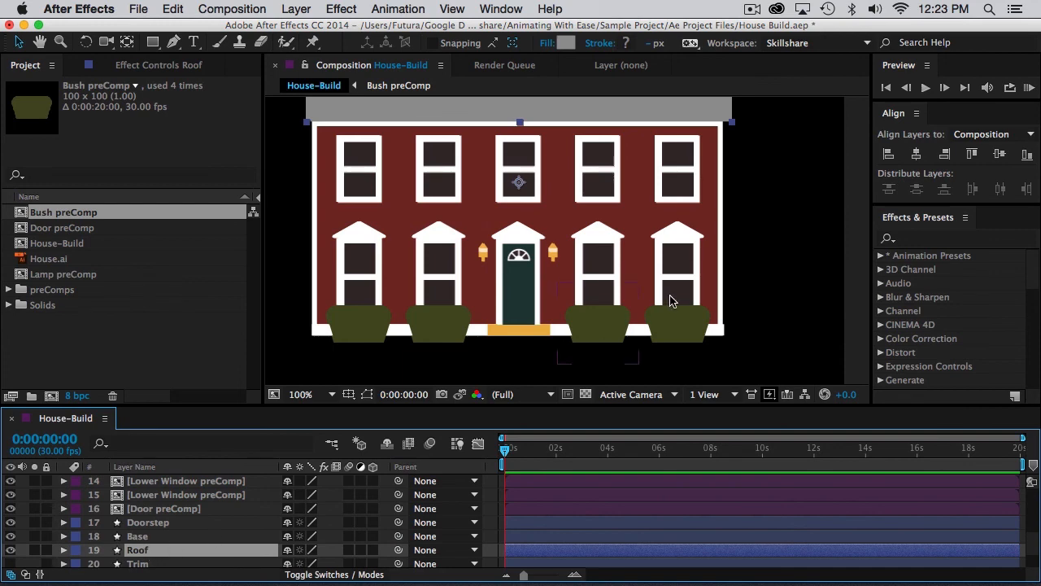
click(916, 154)
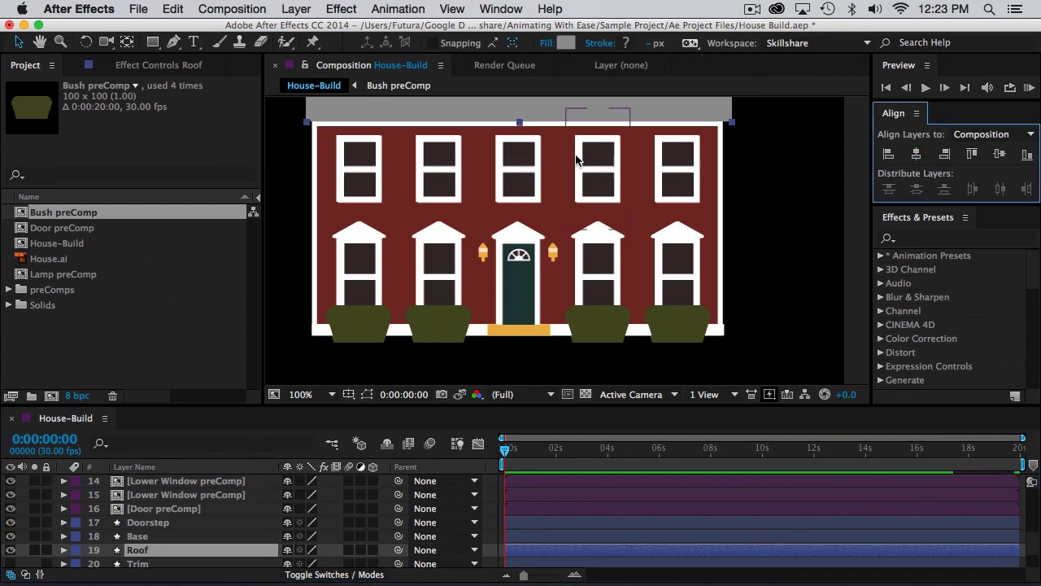
Make the Trim layer visible with its anchor point centered, and align it to the composition's horizontal center.
scroll(576, 161, down, 2)
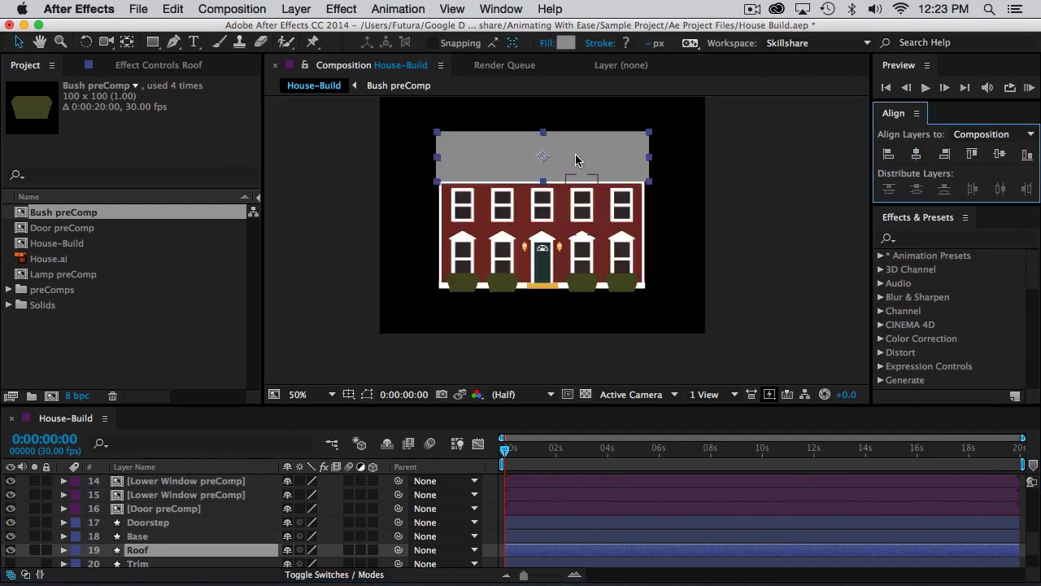
scroll(121, 542, down, 1)
click(134, 523)
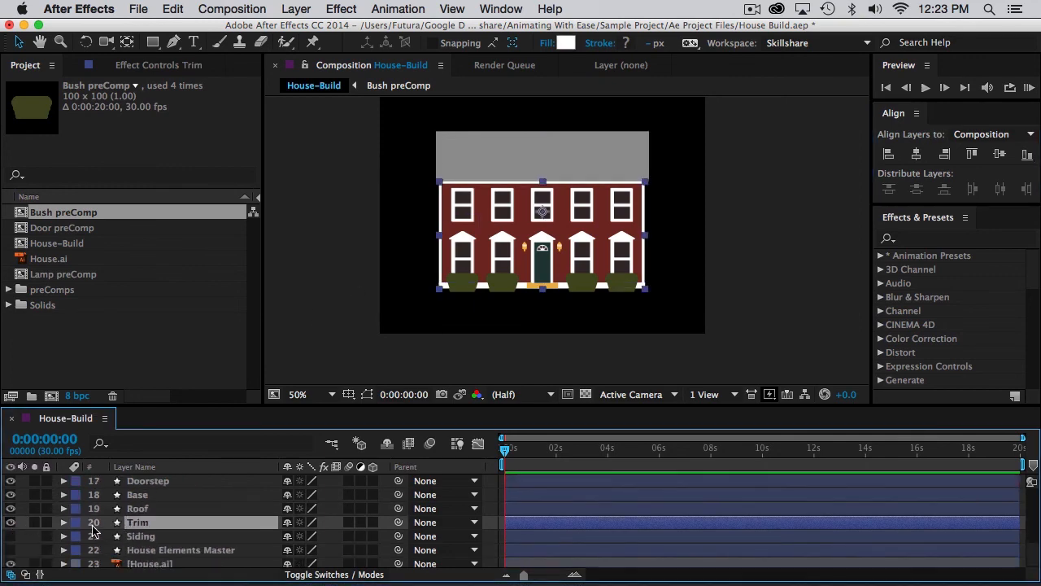
click(917, 154)
Make the Siding layer visible with its anchor point centered, and align it to the composition's horizontal center.
click(148, 536)
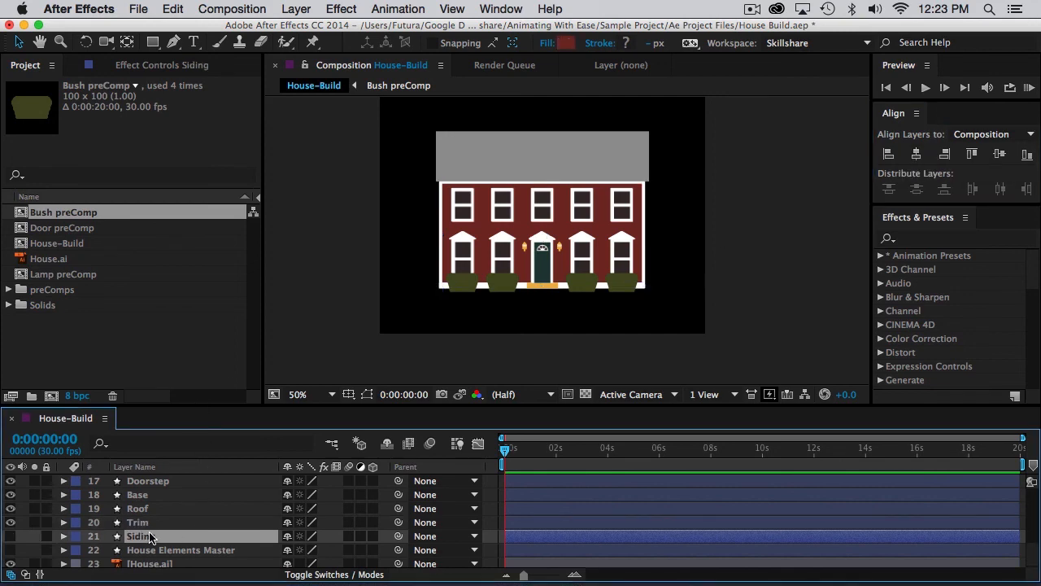
click(9, 536)
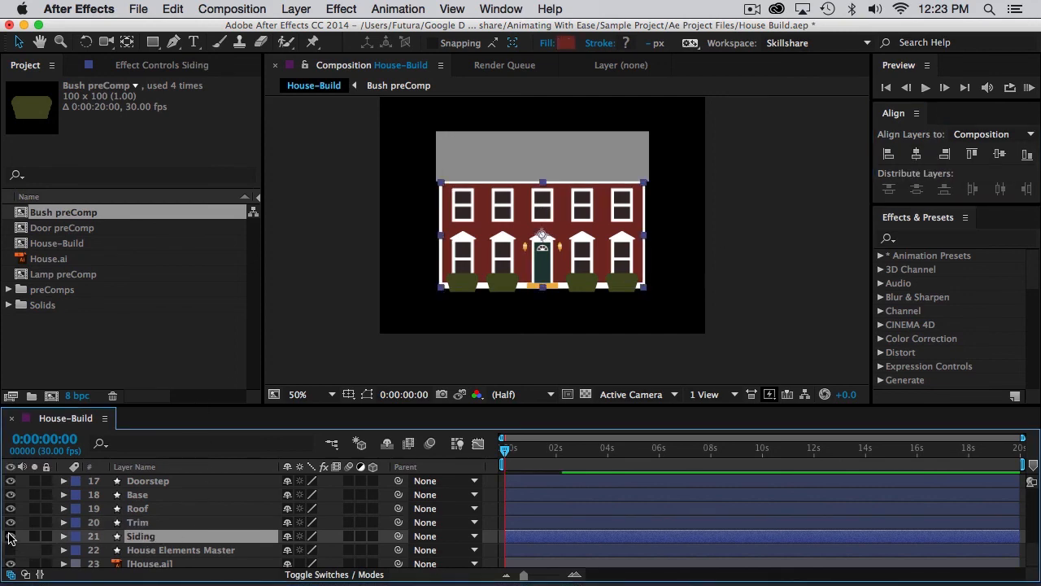
click(911, 157)
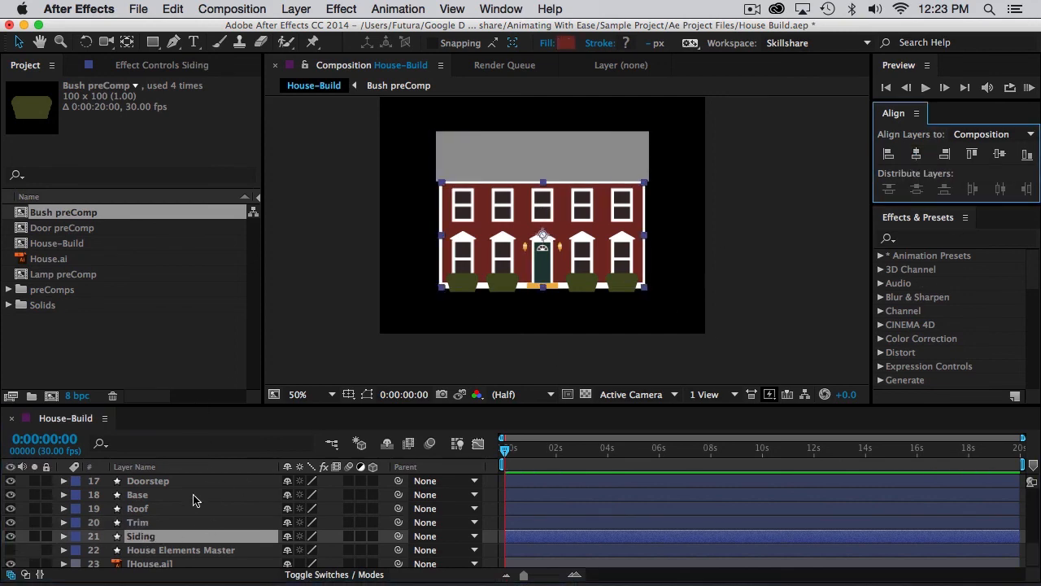